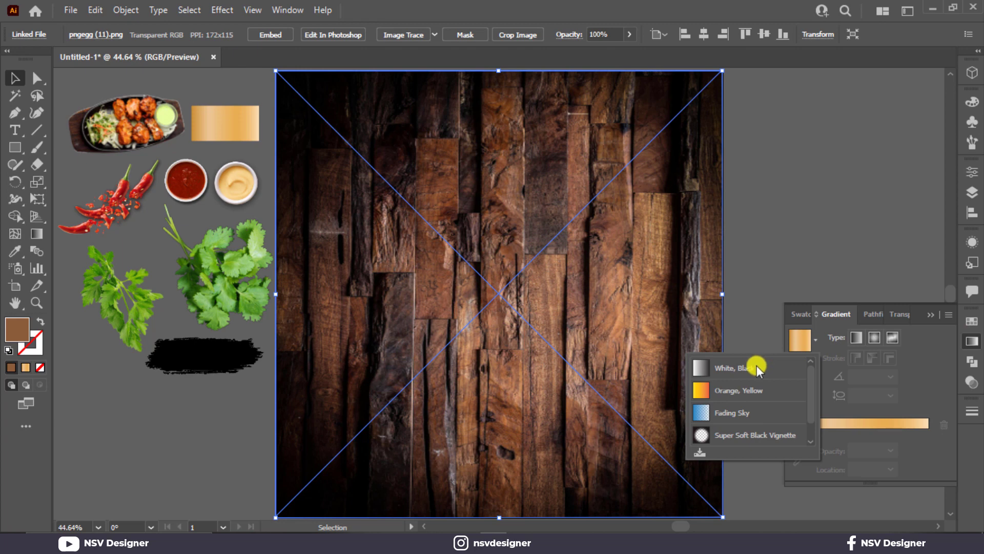
Draw an artboard-sized rectangle and center it horizontally and vertically on the artboard.
{"action": "left_click", "coordinate": [757, 365]}
{"action": "left_click", "coordinate": [809, 231]}
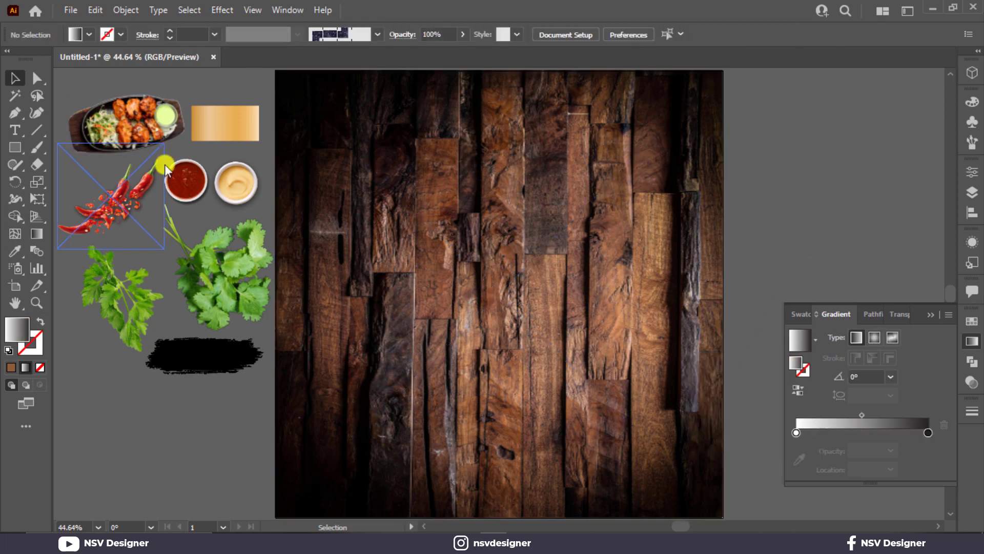
{"action": "left_click", "coordinate": [449, 184]}
{"action": "left_click", "coordinate": [458, 296]}
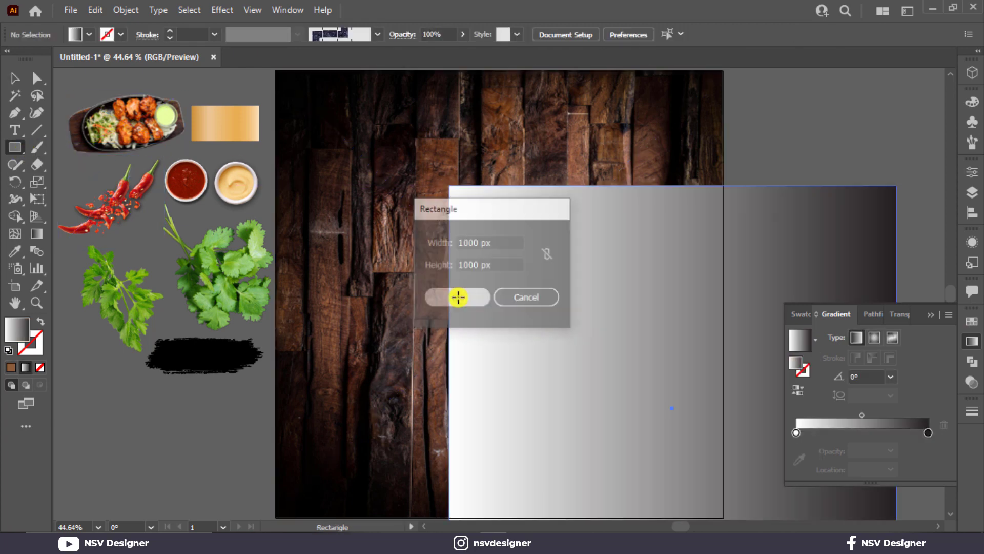
{"action": "left_click", "coordinate": [579, 186], "text": "ctrl+shift"}
{"action": "left_click", "coordinate": [741, 34]}
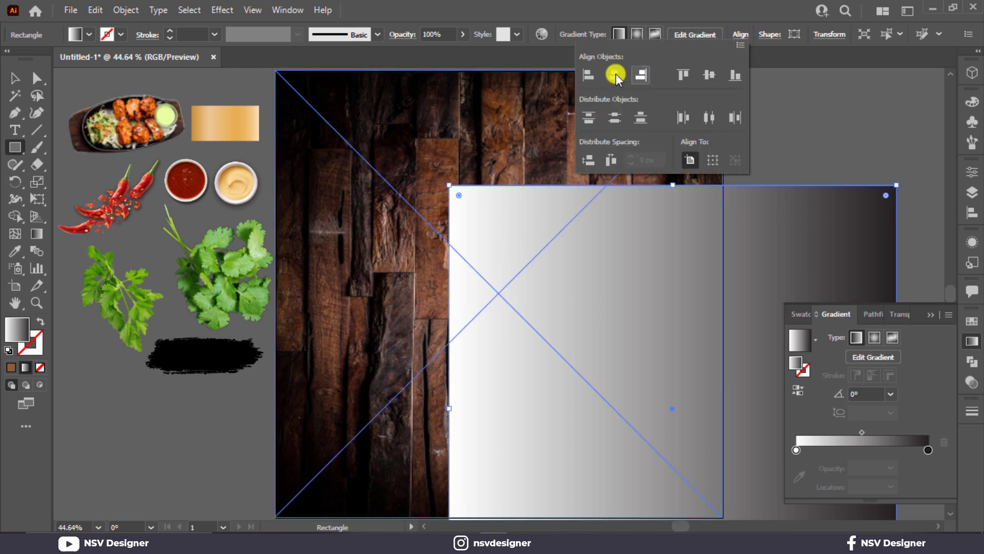
{"action": "left_click", "coordinate": [617, 74]}
{"action": "left_click", "coordinate": [710, 77]}
{"action": "left_click", "coordinate": [868, 336]}
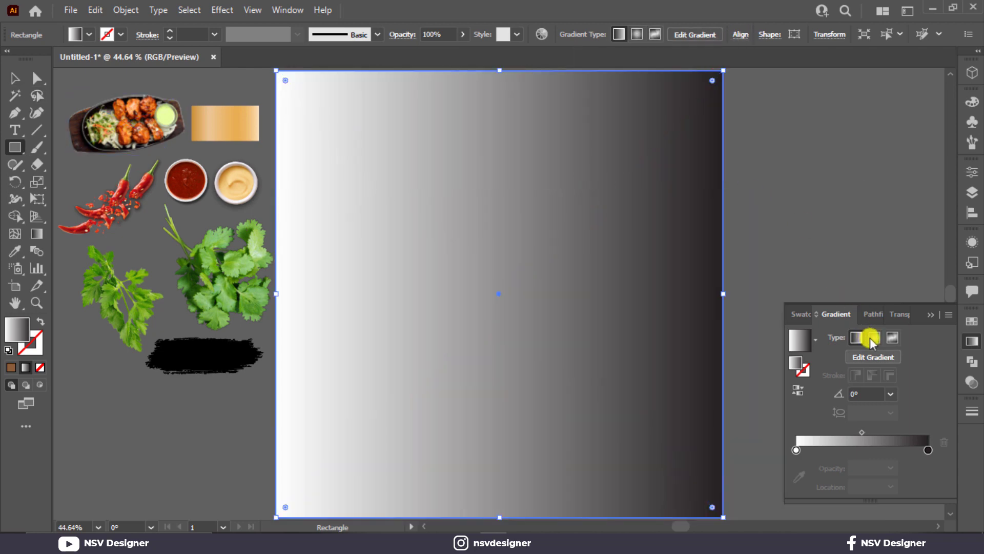
Fill the rectangle with a radial white-to-black gradient whose dark stop is pure black.
{"action": "left_click", "coordinate": [872, 339]}
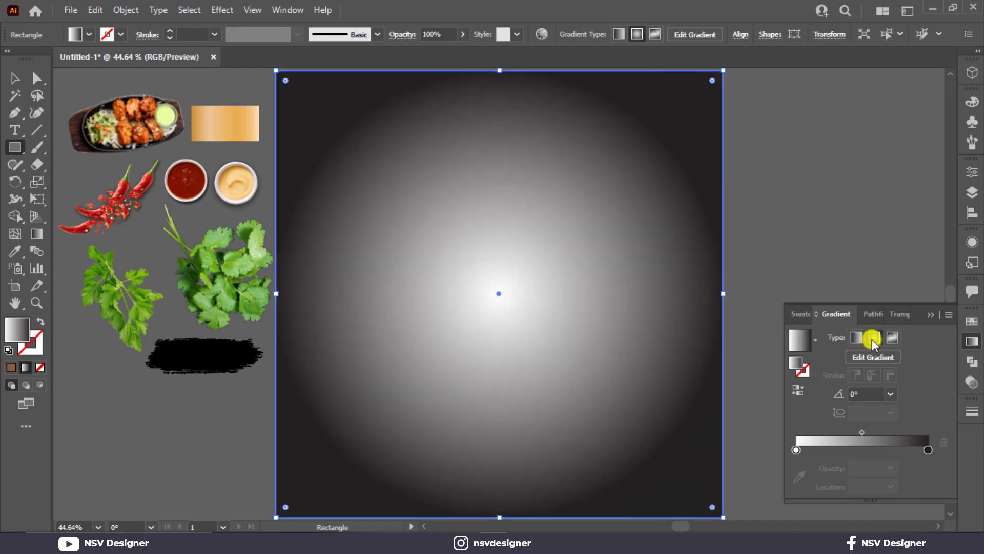
{"action": "double_click", "coordinate": [928, 450]}
{"action": "left_click", "coordinate": [769, 372]}
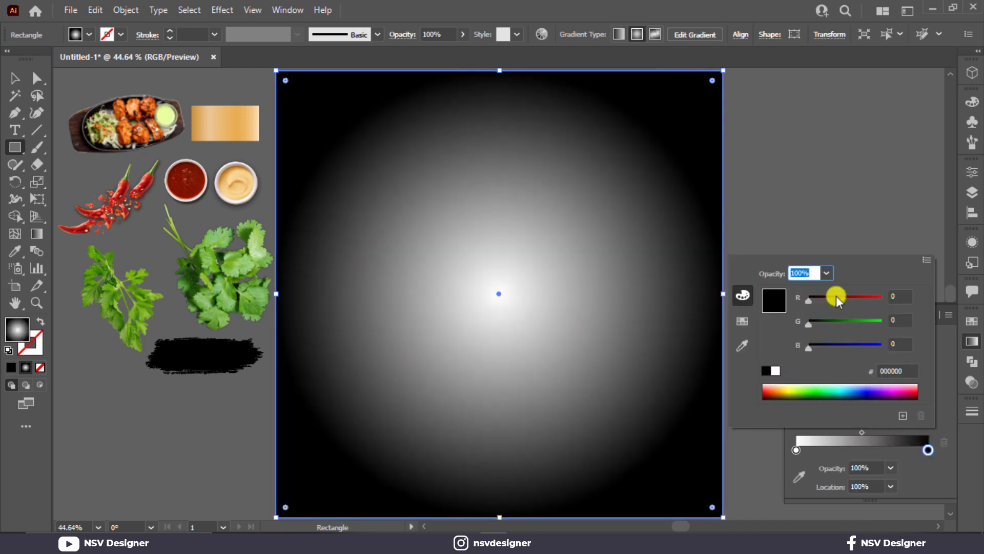
{"action": "left_click", "coordinate": [904, 220]}
Set the vignette's blend mode to Multiply with 45% opacity.
{"action": "left_click", "coordinate": [903, 314]}
{"action": "left_click", "coordinate": [820, 337]}
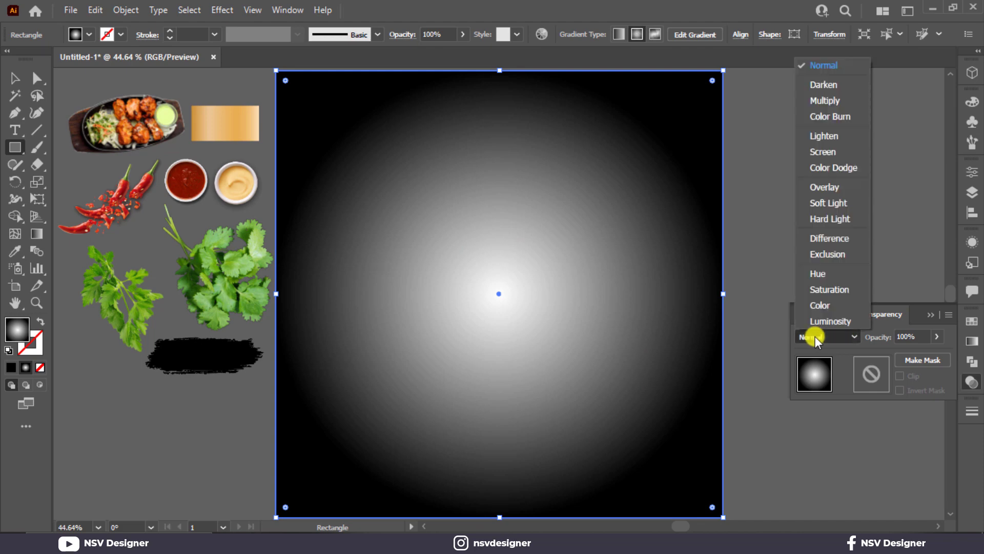
{"action": "left_click", "coordinate": [829, 102]}
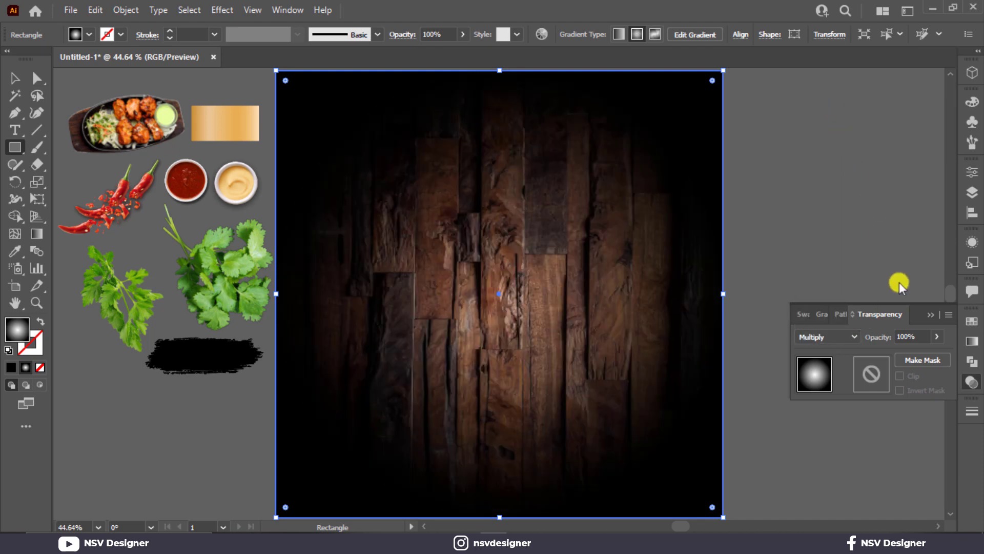
{"action": "type", "text": "45"}
{"action": "left_click", "coordinate": [789, 237]}
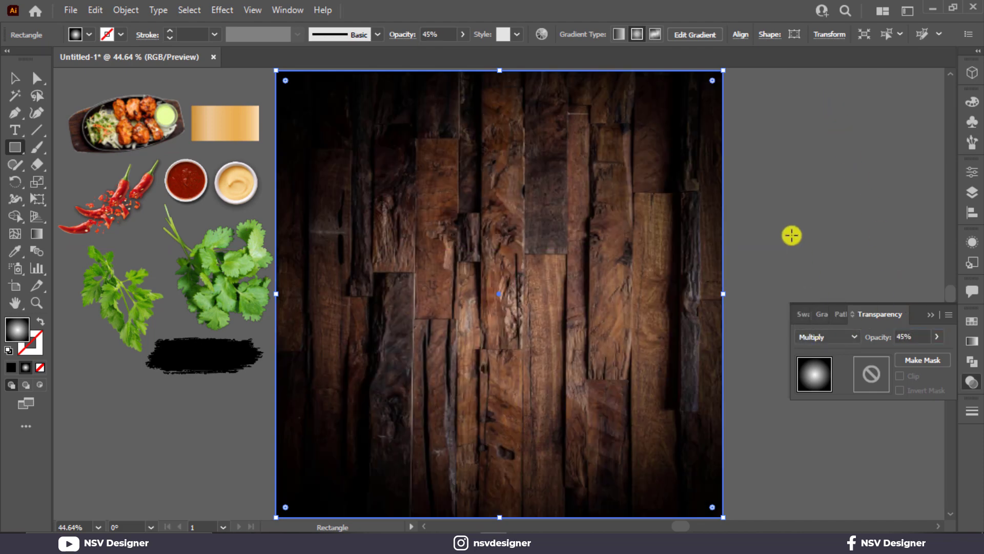
{"action": "key", "text": "Escape"}
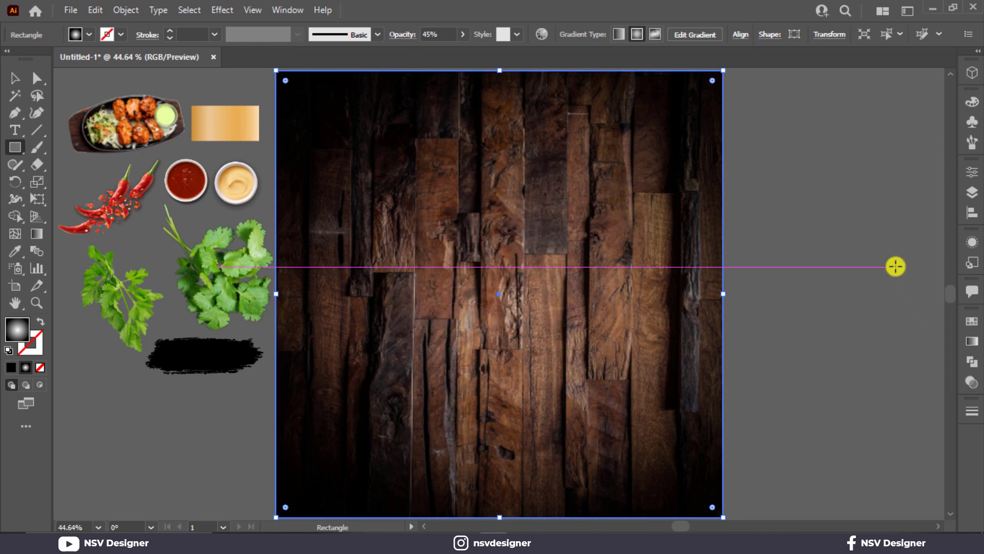
{"action": "left_click", "coordinate": [896, 266]}
{"action": "left_click", "coordinate": [526, 297]}
{"action": "left_click", "coordinate": [16, 79]}
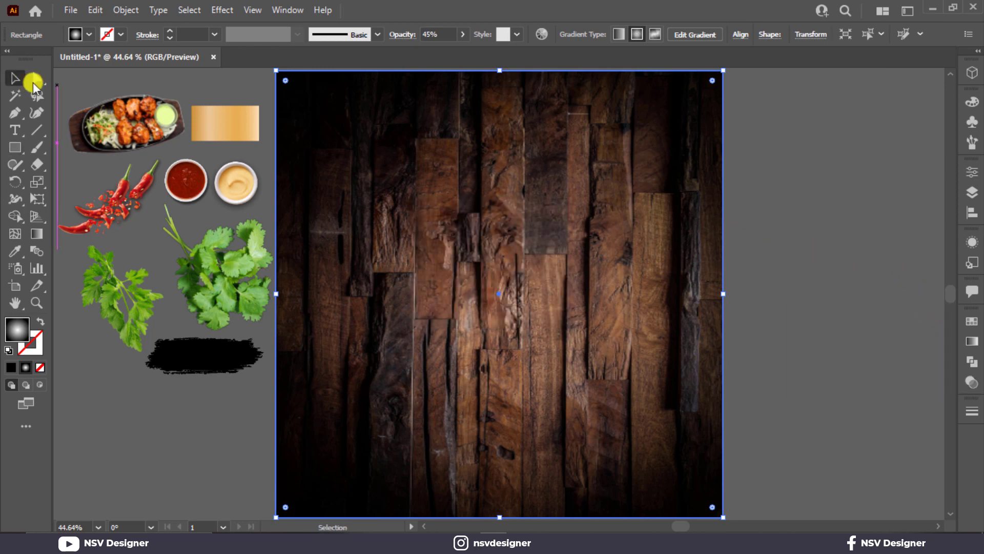
Move the black brush stroke onto the artboard and bring it in front of the wood.
{"action": "left_click", "coordinate": [819, 224]}
{"action": "left_click", "coordinate": [236, 362]}
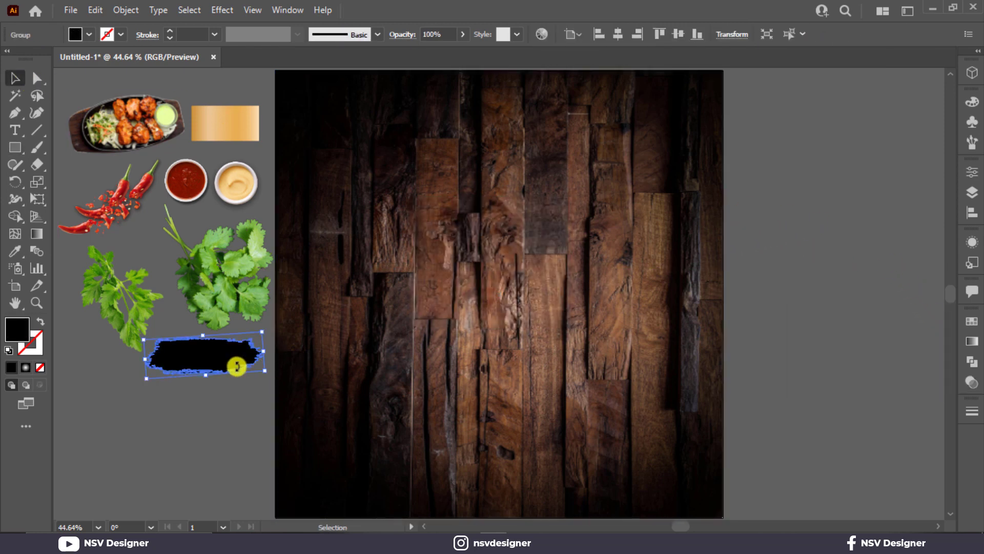
{"action": "left_click_drag", "start_coordinate": [236, 366], "coordinate": [448, 365]}
{"action": "right_click", "coordinate": [448, 365]}
{"action": "mouse_move", "coordinate": [534, 292]}
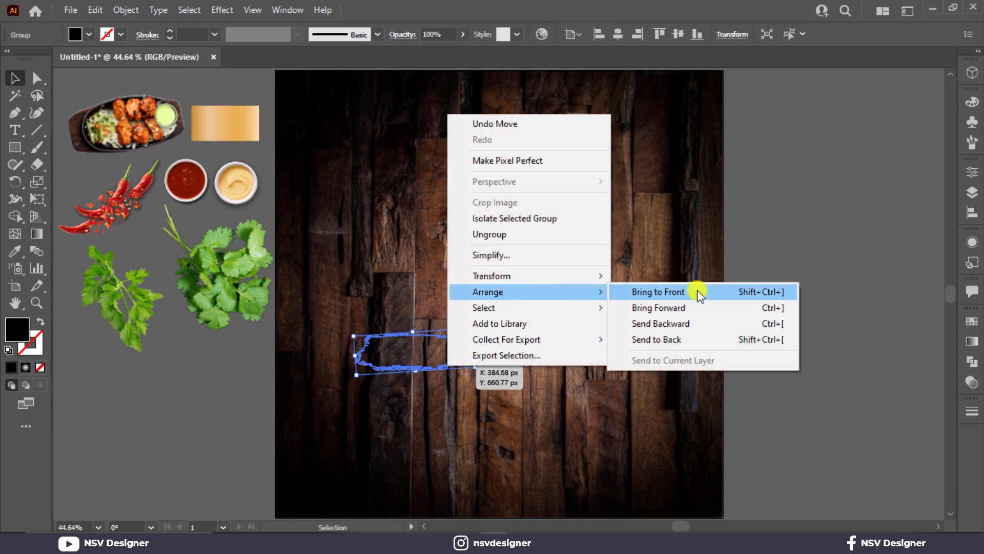
{"action": "left_click", "coordinate": [658, 292]}
Stretch the brush stroke wide past the artboard, tilt it diagonally, and fill it white.
{"action": "mouse_move", "coordinate": [414, 332]}
{"action": "left_mouse_down"}
{"action": "mouse_move", "coordinate": [416, 294]}
{"action": "mouse_move", "coordinate": [429, 297]}
{"action": "left_mouse_up"}
{"action": "mouse_move", "coordinate": [473, 330]}
{"action": "left_mouse_down"}
{"action": "mouse_move", "coordinate": [774, 314]}
{"action": "mouse_move", "coordinate": [795, 307]}
{"action": "mouse_move", "coordinate": [787, 259]}
{"action": "left_mouse_up"}
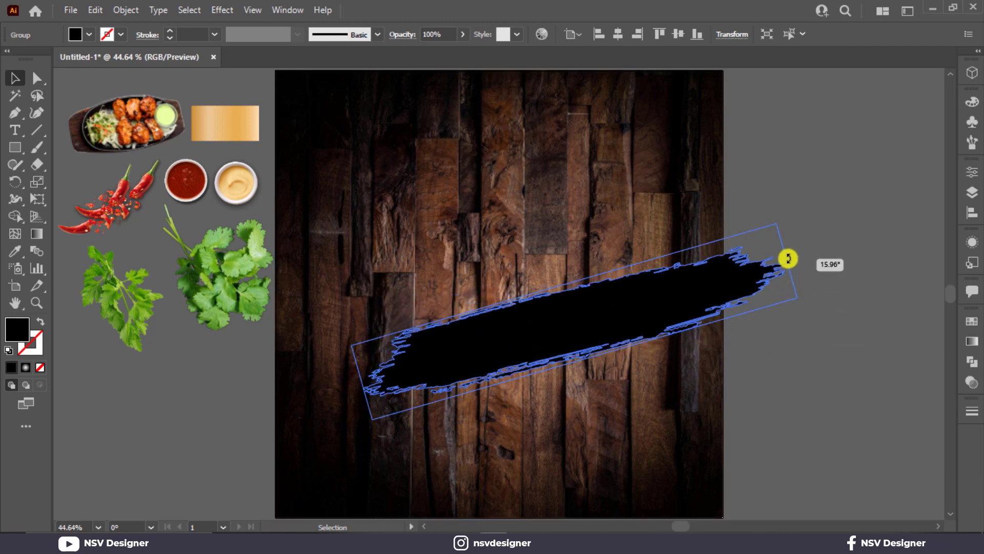
{"action": "left_click_drag", "start_coordinate": [680, 324], "coordinate": [545, 338]}
{"action": "left_click_drag", "start_coordinate": [681, 329], "coordinate": [744, 340]}
{"action": "mouse_move", "coordinate": [569, 340]}
{"action": "left_mouse_down"}
{"action": "mouse_move", "coordinate": [647, 336]}
{"action": "mouse_move", "coordinate": [629, 334]}
{"action": "left_mouse_up"}
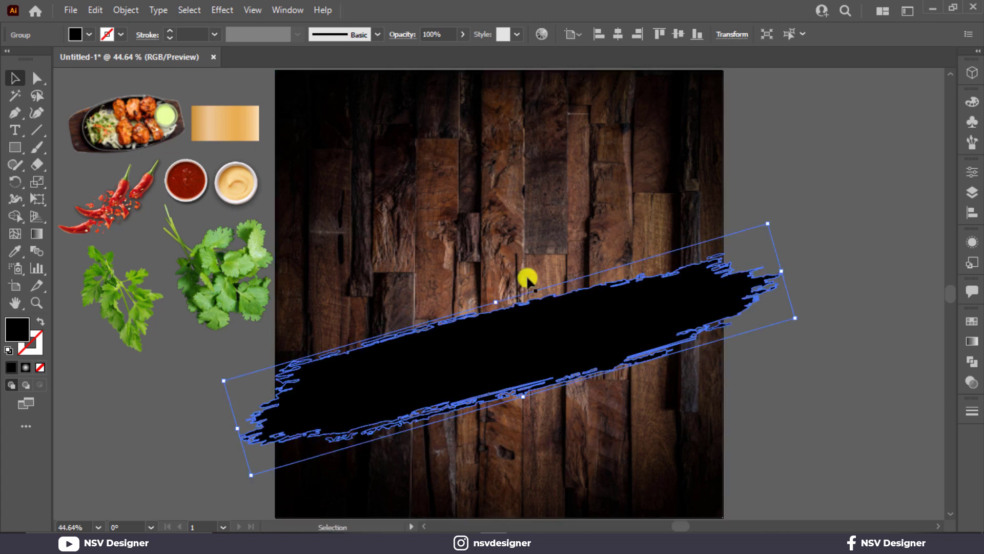
{"action": "left_click", "coordinate": [88, 36]}
{"action": "left_click", "coordinate": [32, 52]}
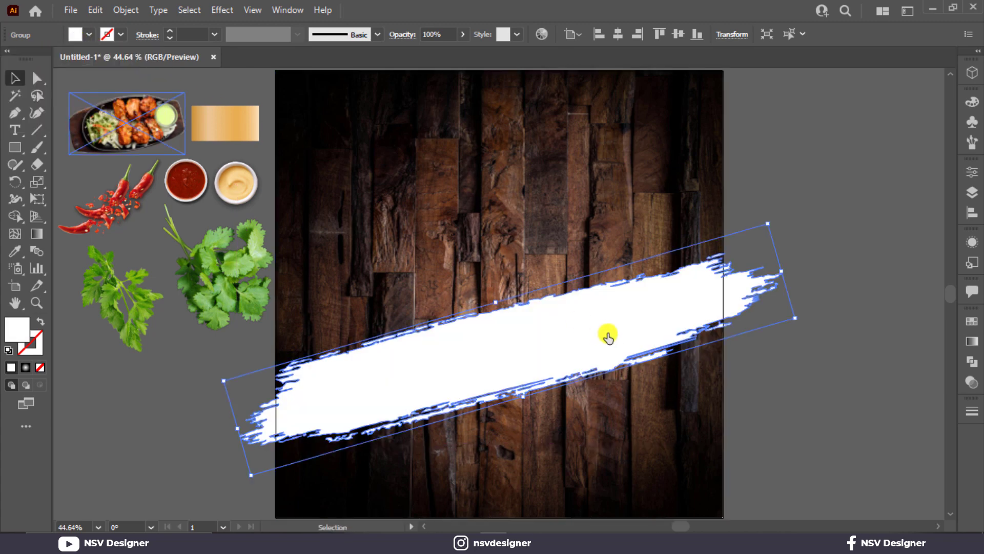
Flip the white brush stroke end to end and widen it past both artboard edges.
{"action": "left_click_drag", "start_coordinate": [522, 398], "coordinate": [526, 405]}
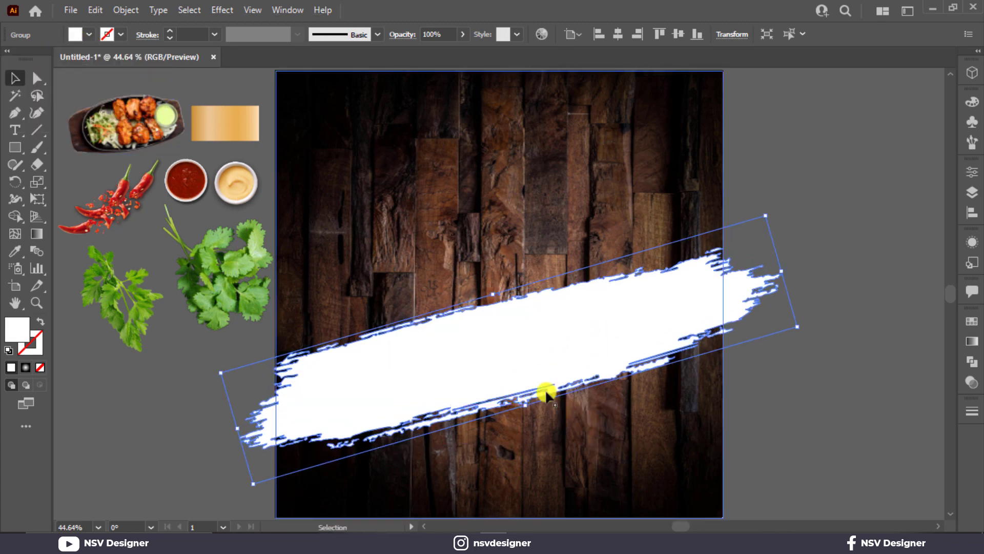
{"action": "left_click_drag", "start_coordinate": [589, 371], "coordinate": [582, 369]}
{"action": "left_click_drag", "start_coordinate": [768, 272], "coordinate": [817, 255]}
{"action": "mouse_move", "coordinate": [512, 405]}
{"action": "left_mouse_down"}
{"action": "mouse_move", "coordinate": [538, 442]}
{"action": "mouse_move", "coordinate": [529, 388]}
{"action": "left_mouse_up"}
{"action": "mouse_move", "coordinate": [796, 202]}
{"action": "left_mouse_down"}
{"action": "mouse_move", "coordinate": [804, 288]}
{"action": "mouse_move", "coordinate": [125, 471]}
{"action": "left_mouse_up"}
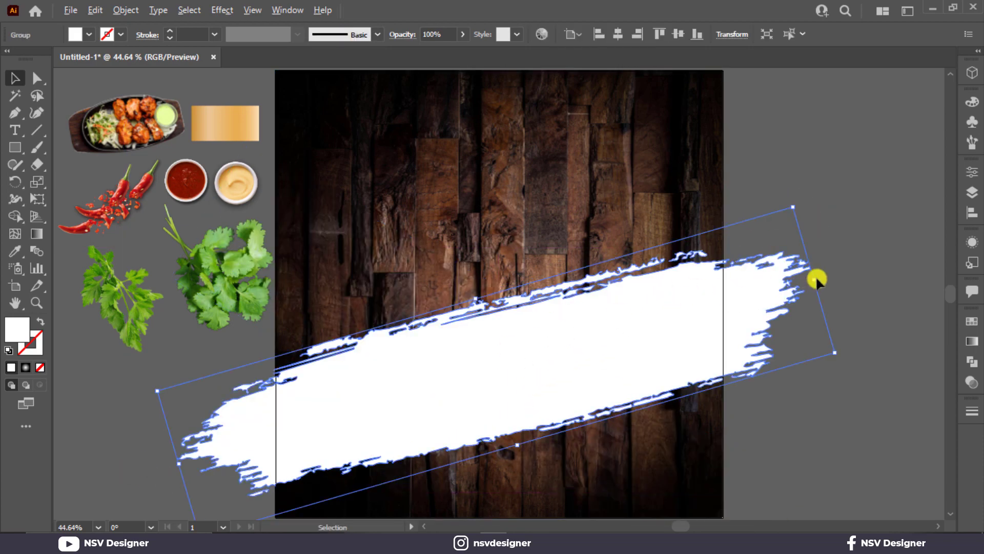
{"action": "left_click_drag", "start_coordinate": [817, 279], "coordinate": [836, 275]}
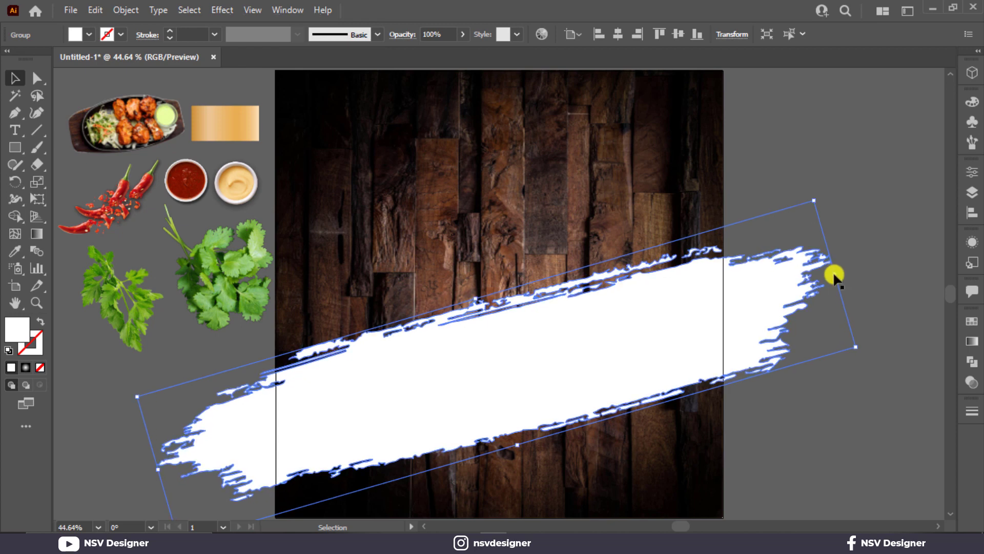
{"action": "left_click_drag", "start_coordinate": [475, 299], "coordinate": [474, 292]}
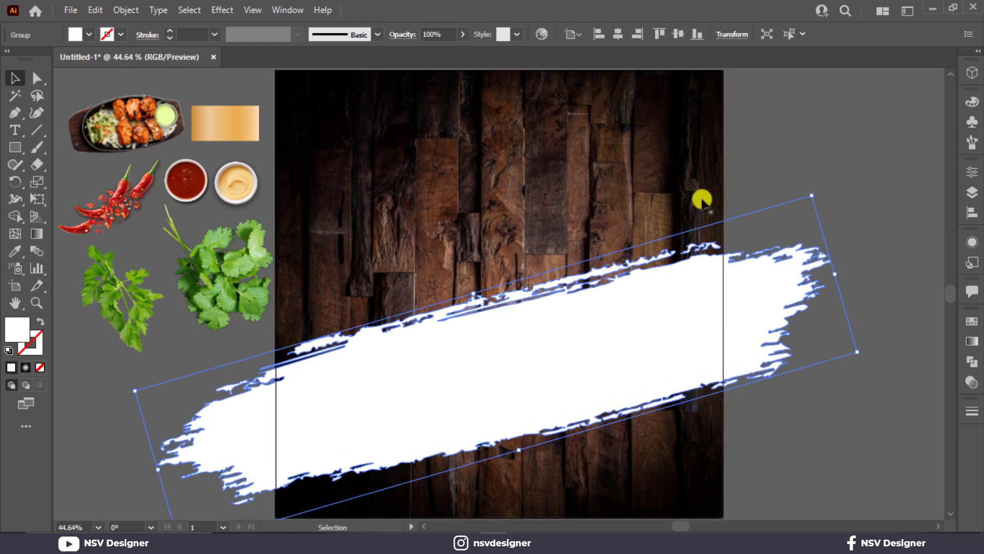
{"action": "left_click", "coordinate": [786, 161]}
Copy the gold gradient onto the brush stroke with the Eyedropper.
{"action": "left_click", "coordinate": [530, 333]}
{"action": "left_click", "coordinate": [278, 156], "text": "shift"}
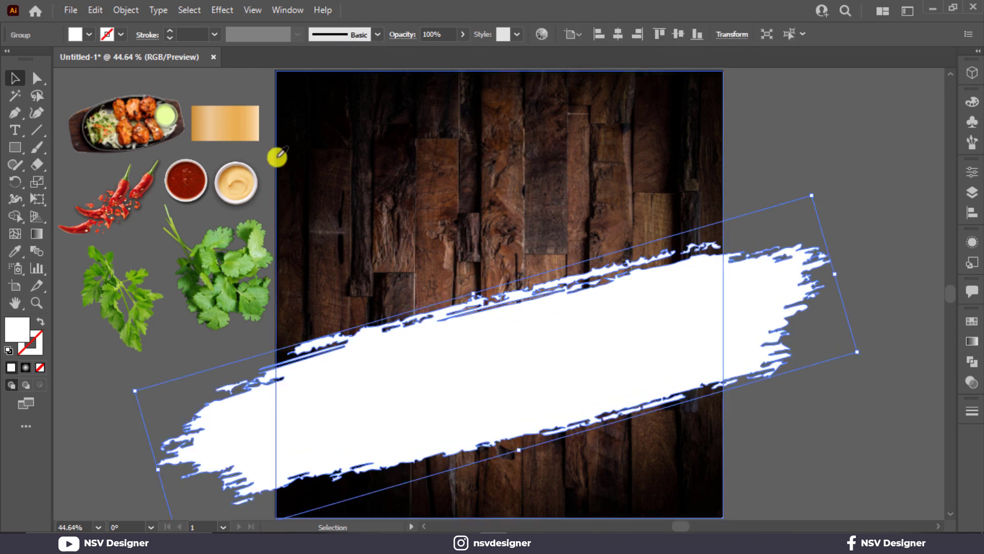
{"action": "left_click", "coordinate": [225, 131]}
{"action": "left_click", "coordinate": [16, 80]}
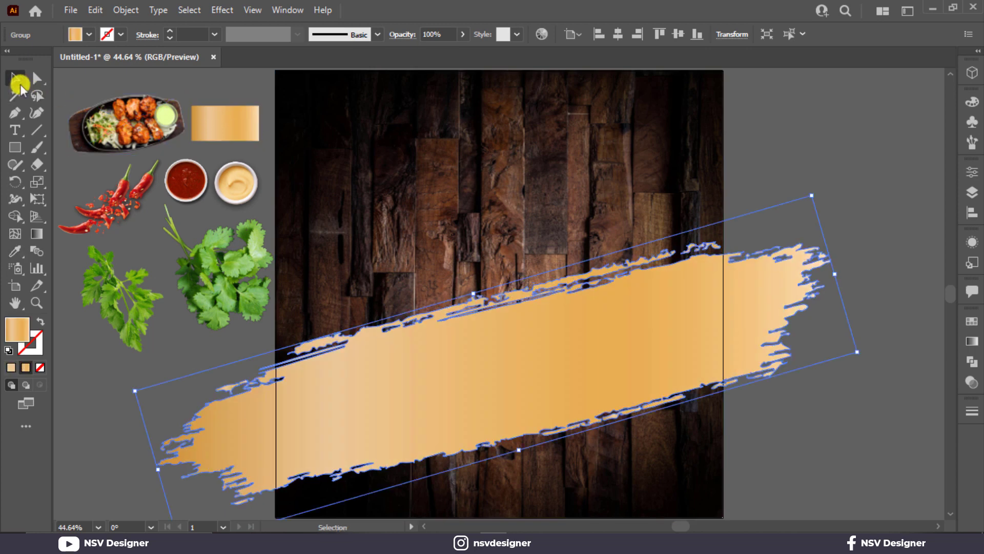
{"action": "left_click", "coordinate": [878, 294]}
Bring the chicken platter to front, place it on the stroke, enlarge it and tilt it about 6°.
{"action": "right_click", "coordinate": [155, 153]}
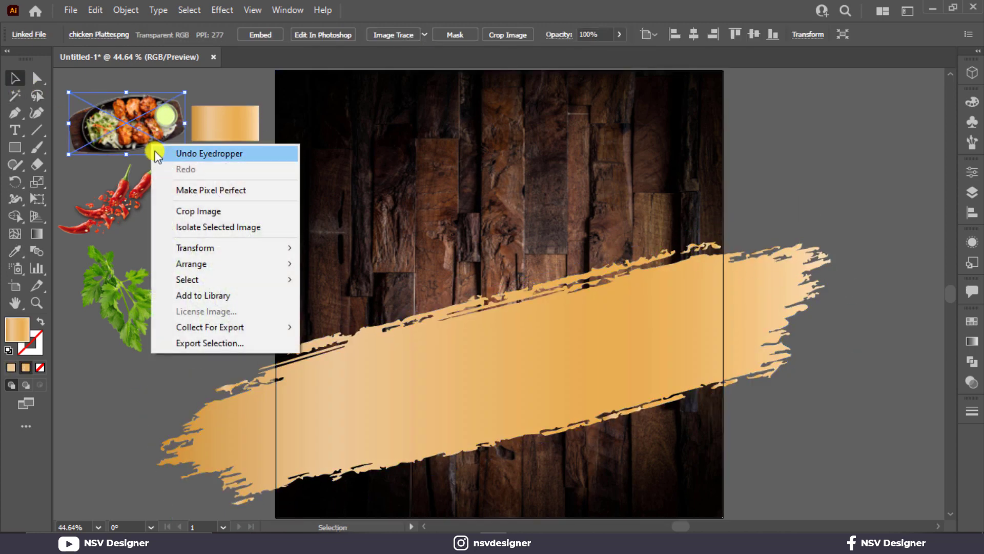
{"action": "left_click", "coordinate": [339, 264]}
{"action": "mouse_move", "coordinate": [122, 111]}
{"action": "left_mouse_down"}
{"action": "mouse_move", "coordinate": [472, 373]}
{"action": "mouse_move", "coordinate": [496, 370]}
{"action": "left_mouse_up"}
{"action": "mouse_move", "coordinate": [555, 405]}
{"action": "left_mouse_down"}
{"action": "mouse_move", "coordinate": [589, 401]}
{"action": "mouse_move", "coordinate": [674, 433]}
{"action": "mouse_move", "coordinate": [683, 421]}
{"action": "left_mouse_up"}
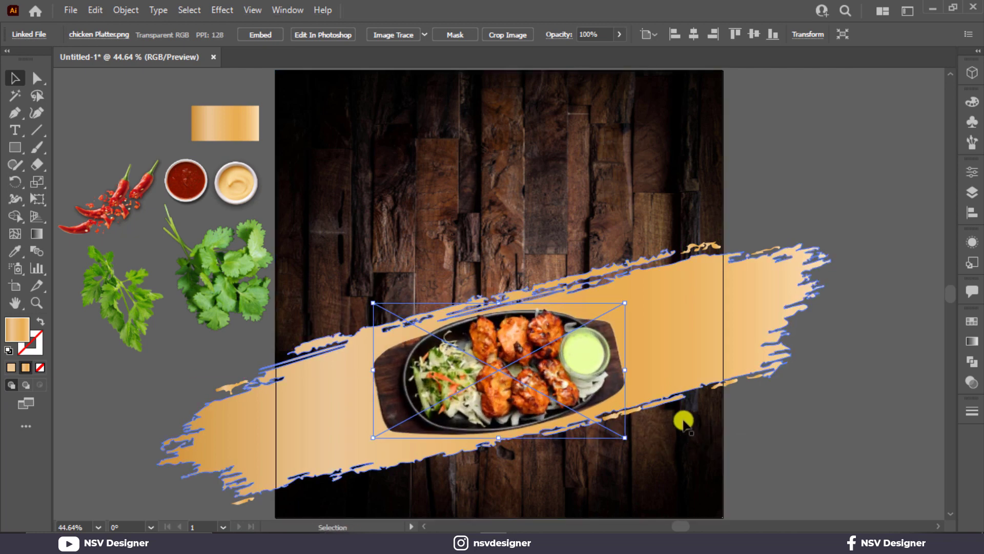
{"action": "left_click_drag", "start_coordinate": [634, 300], "coordinate": [628, 283]}
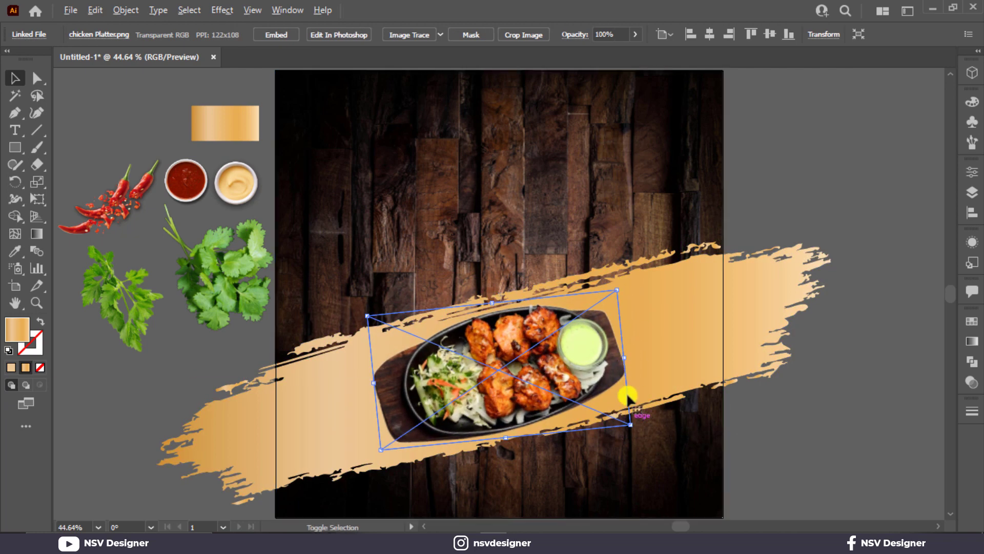
{"action": "left_click_drag", "start_coordinate": [628, 423], "coordinate": [632, 424]}
Make the brush stroke slightly taller and wider, then nudge the platter up and left.
{"action": "left_click", "coordinate": [690, 346]}
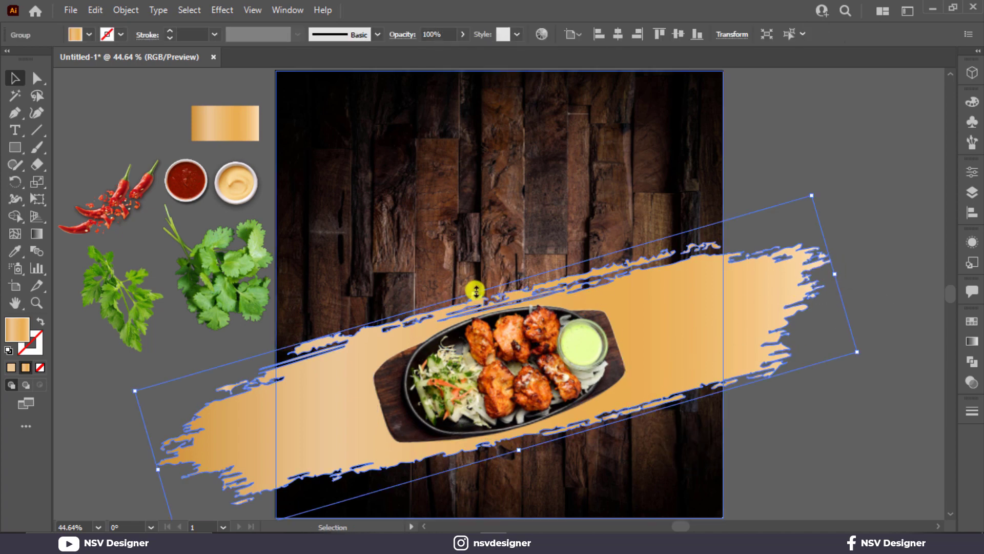
{"action": "left_click_drag", "start_coordinate": [476, 292], "coordinate": [472, 285]}
{"action": "left_click", "coordinate": [786, 145]}
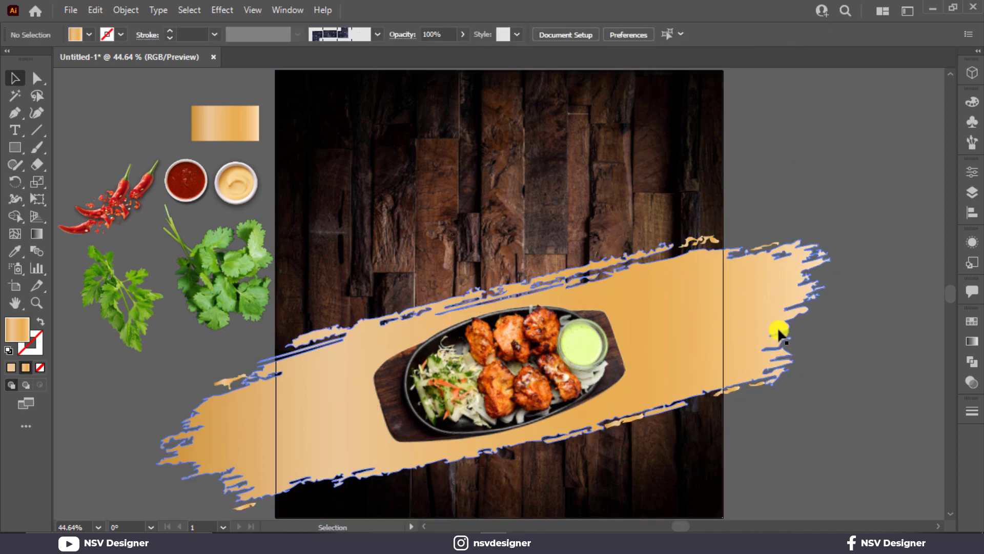
{"action": "left_click", "coordinate": [779, 331]}
{"action": "left_click_drag", "start_coordinate": [835, 274], "coordinate": [851, 267]}
{"action": "left_click", "coordinate": [871, 201]}
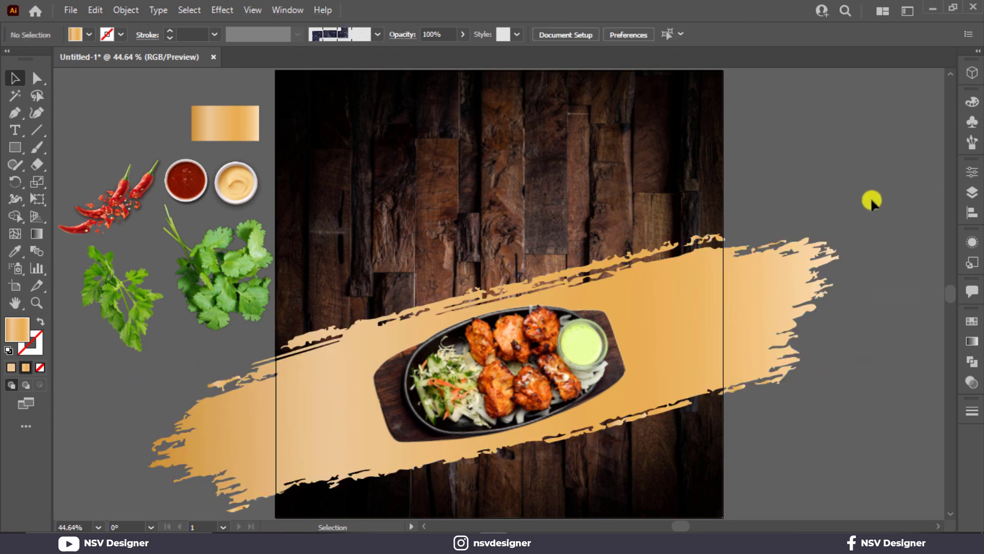
{"action": "left_click_drag", "start_coordinate": [541, 367], "coordinate": [545, 362]}
Add a drop shadow to the platter with 9 px X offset, 10 px Y offset and 7 px blur.
{"action": "left_click", "coordinate": [222, 10]}
{"action": "mouse_move", "coordinate": [302, 173]}
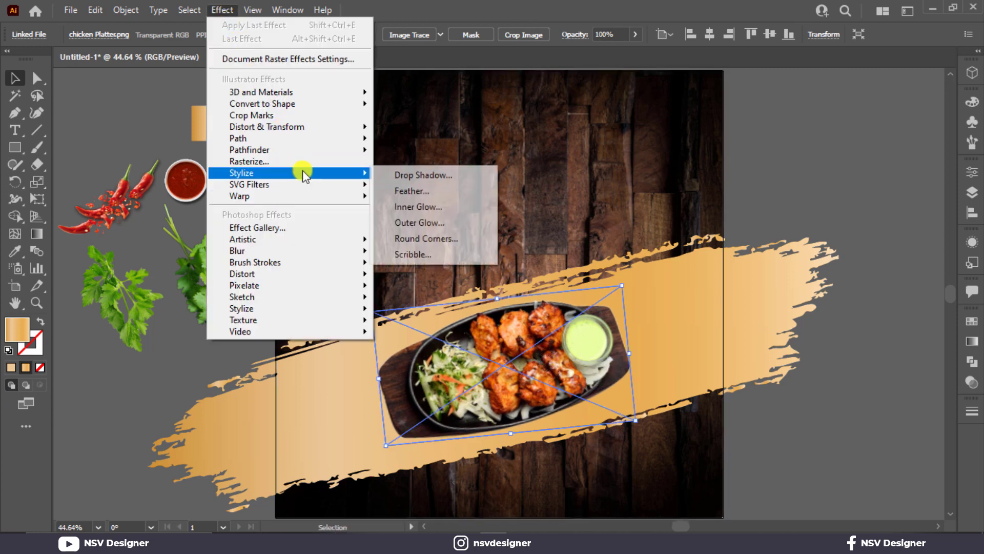
{"action": "left_click", "coordinate": [418, 174]}
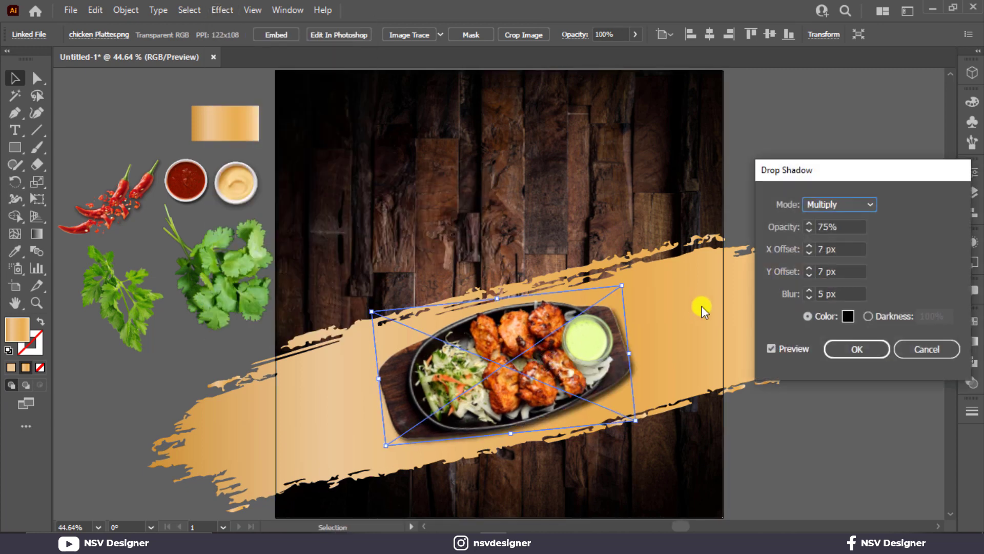
{"action": "left_click", "coordinate": [805, 267]}
{"action": "left_click", "coordinate": [805, 267]}
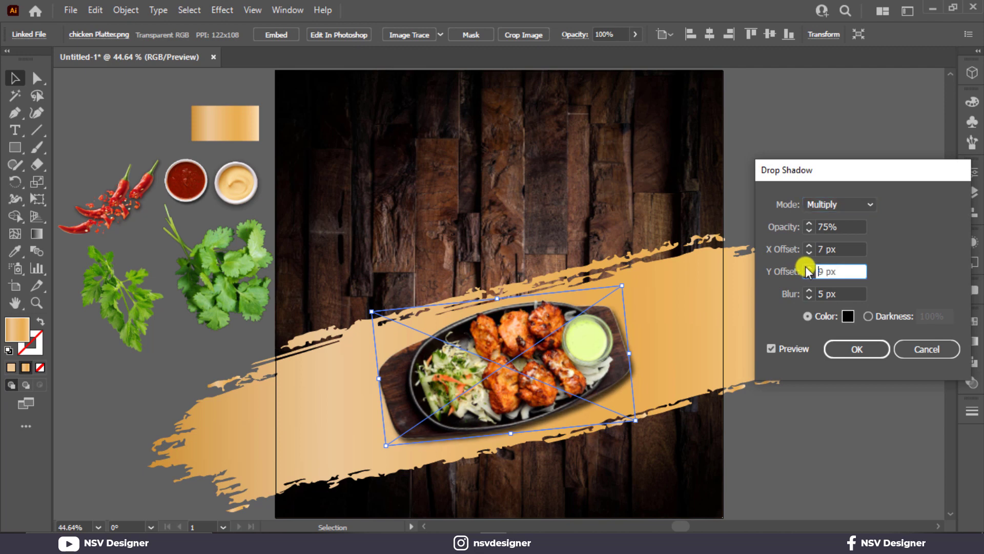
{"action": "left_click", "coordinate": [805, 267]}
{"action": "left_click", "coordinate": [808, 246]}
{"action": "left_click", "coordinate": [808, 246]}
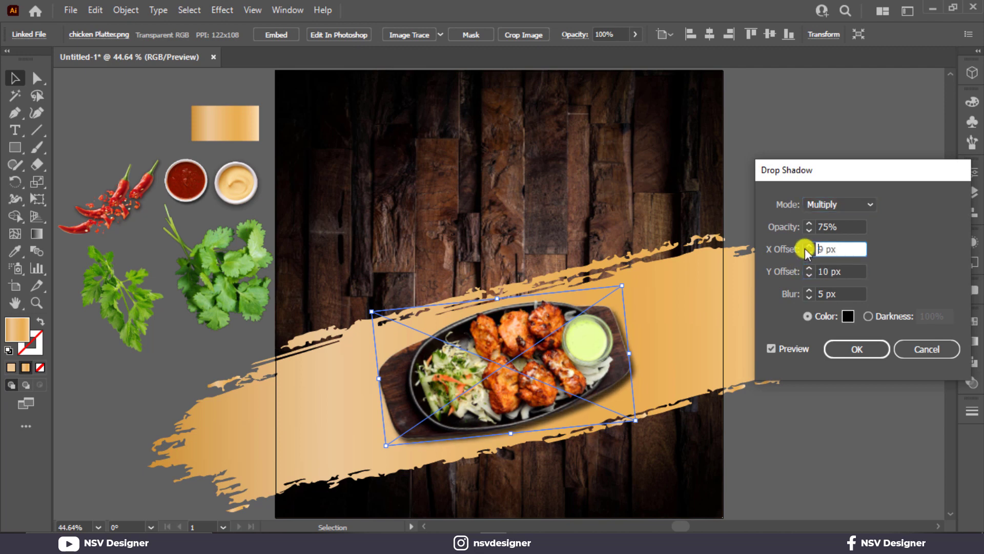
{"action": "left_click", "coordinate": [808, 291]}
{"action": "left_click", "coordinate": [808, 291]}
{"action": "left_click", "coordinate": [843, 348]}
{"action": "left_click", "coordinate": [853, 451]}
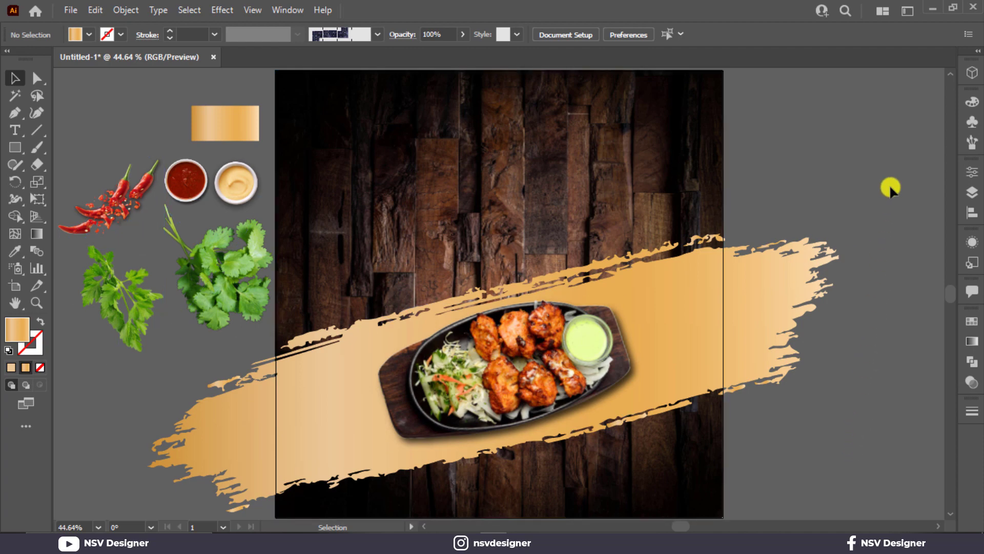
{"action": "left_click", "coordinate": [248, 183]}
Bring the red and cream sauce bowls to the front, undoing a first misplaced move.
{"action": "right_click", "coordinate": [205, 174]}
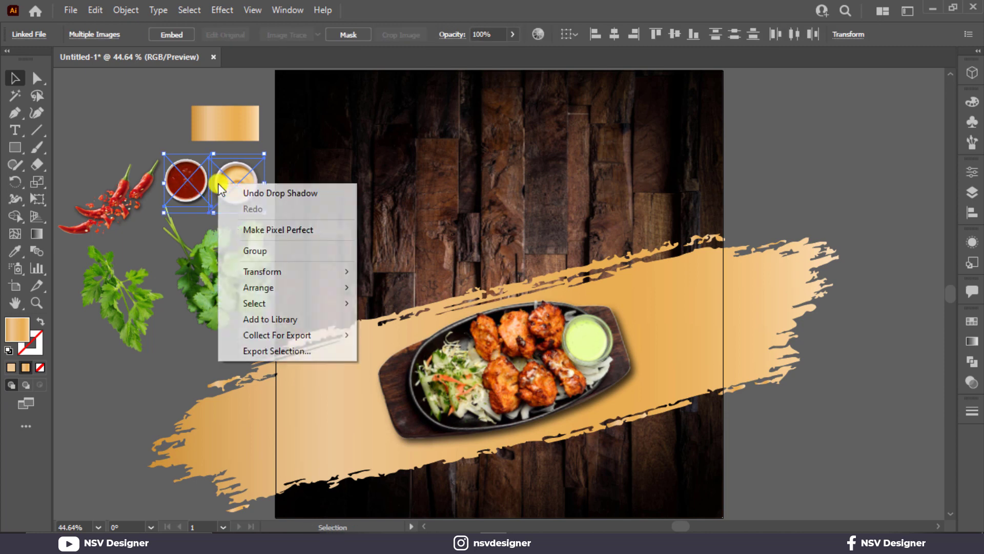
{"action": "mouse_move", "coordinate": [321, 286]}
{"action": "left_click", "coordinate": [387, 285]}
{"action": "left_click", "coordinate": [130, 118]}
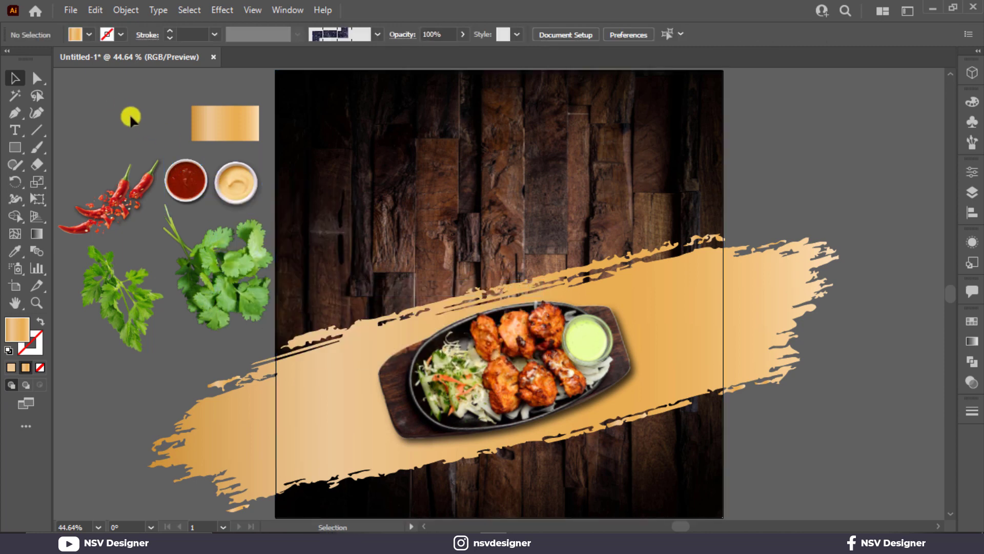
{"action": "left_click", "coordinate": [231, 193]}
{"action": "left_click", "coordinate": [178, 193], "text": "shift"}
{"action": "left_click", "coordinate": [319, 186]}
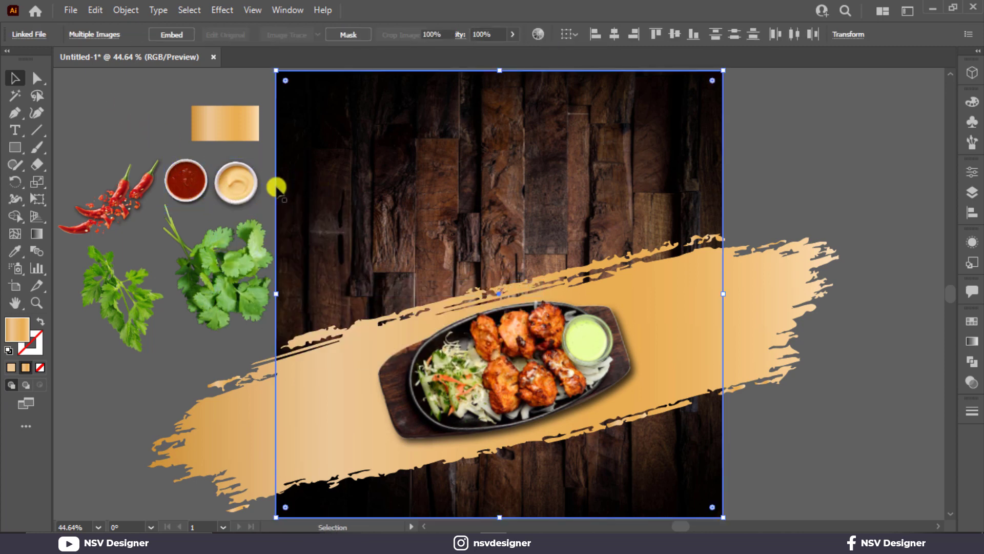
{"action": "left_click_drag", "start_coordinate": [246, 203], "coordinate": [357, 390]}
{"action": "key", "text": "ctrl+z"}
{"action": "key", "text": "ctrl+z"}
{"action": "key", "text": "ctrl+z"}
{"action": "key", "text": "ctrl+z"}
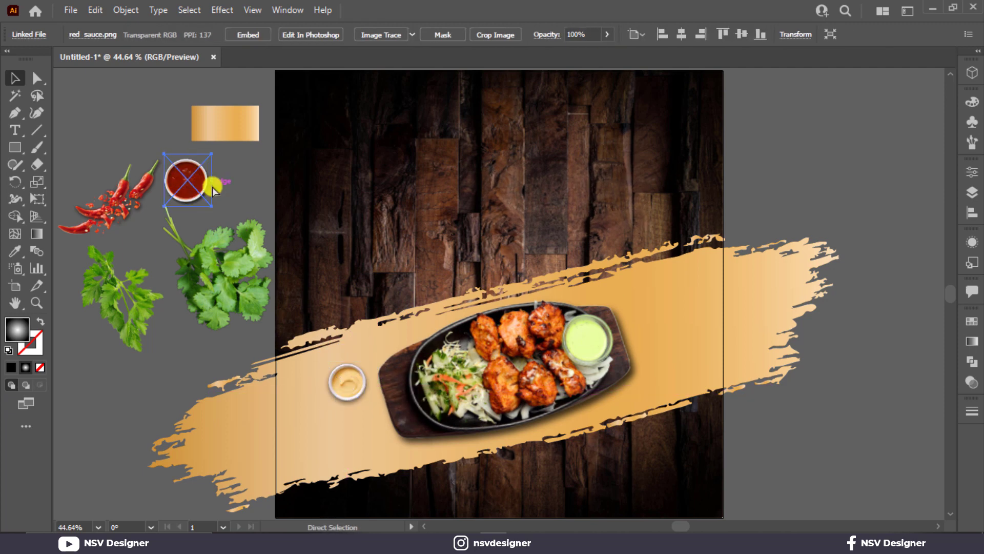
Move both sauce bowls onto the stroke next to the platter's left end.
{"action": "left_click", "coordinate": [212, 186], "text": "shift"}
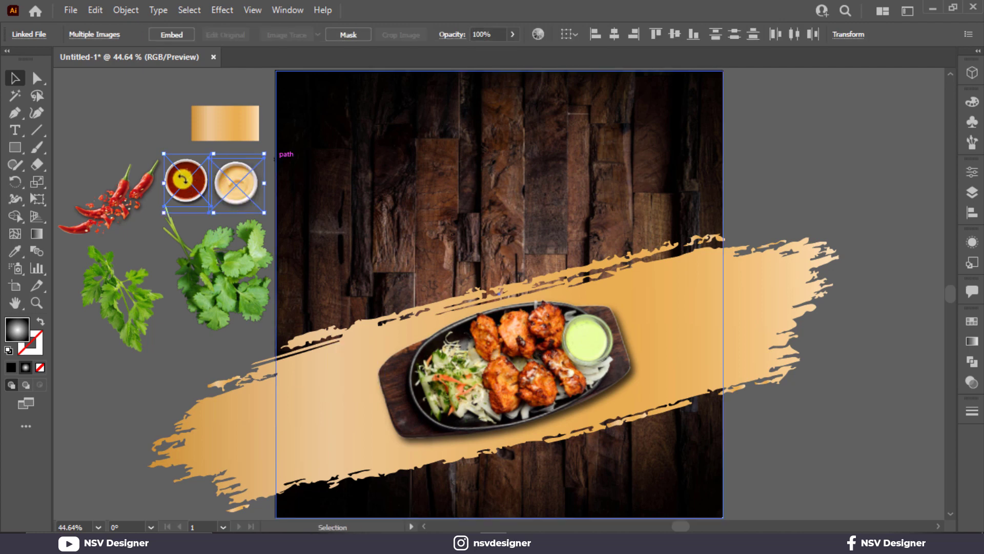
{"action": "mouse_move", "coordinate": [212, 186]}
{"action": "left_mouse_down"}
{"action": "mouse_move", "coordinate": [260, 159]}
{"action": "mouse_move", "coordinate": [312, 305]}
{"action": "mouse_move", "coordinate": [391, 384]}
{"action": "mouse_move", "coordinate": [382, 382]}
{"action": "mouse_move", "coordinate": [367, 436]}
{"action": "mouse_move", "coordinate": [355, 423]}
{"action": "left_mouse_up"}
{"action": "left_click", "coordinate": [358, 271]}
{"action": "left_click", "coordinate": [230, 357]}
{"action": "scroll", "coordinate": [345, 383], "scroll_direction": "up", "scroll_amount": 2}
{"action": "left_click_drag", "start_coordinate": [345, 383], "coordinate": [349, 334]}
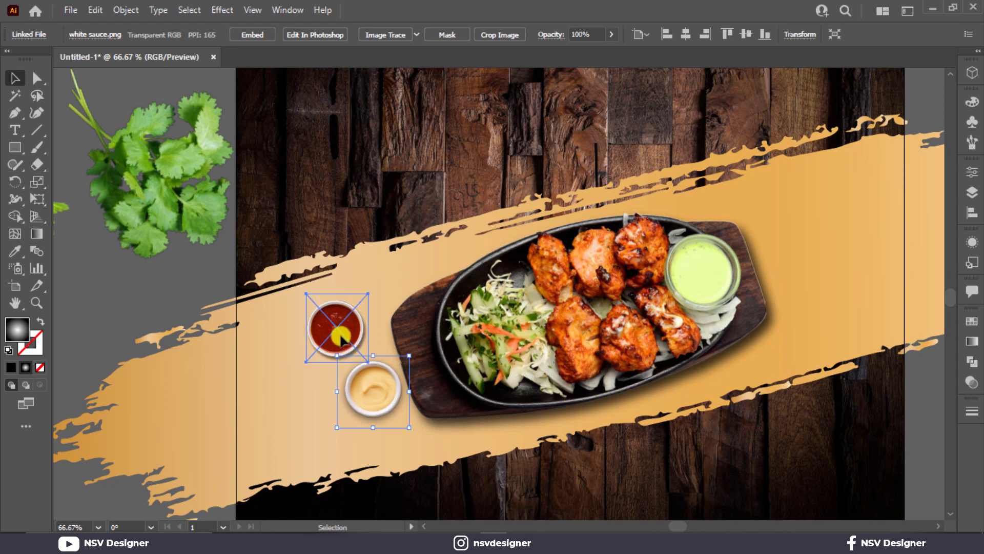
Shrink both sauce bowls and tilt them slightly.
{"action": "left_click", "coordinate": [341, 337]}
{"action": "left_click", "coordinate": [164, 293]}
{"action": "left_click", "coordinate": [325, 324]}
{"action": "left_click", "coordinate": [389, 383], "text": "shift"}
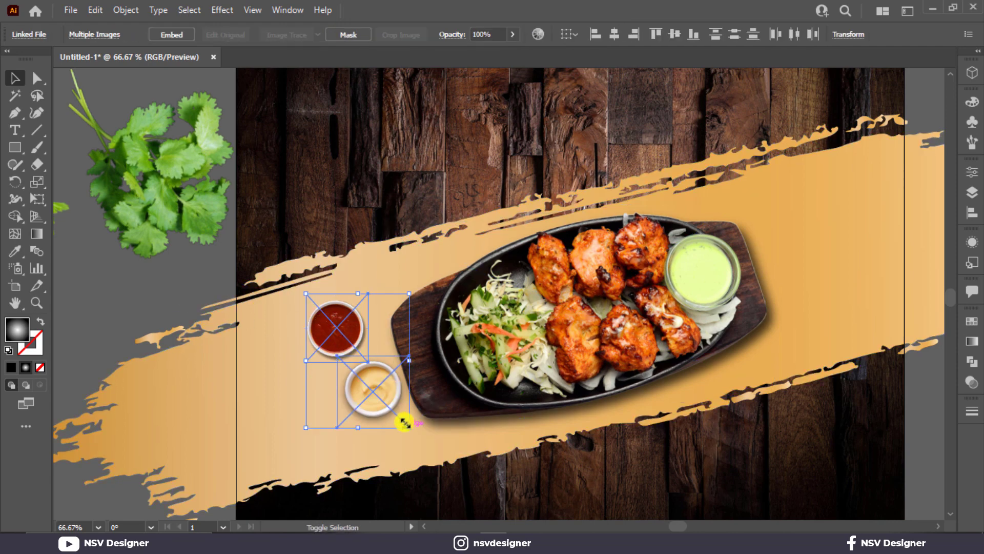
{"action": "left_click_drag", "start_coordinate": [404, 421], "coordinate": [383, 404]}
{"action": "left_click_drag", "start_coordinate": [417, 308], "coordinate": [428, 323]}
{"action": "left_click_drag", "start_coordinate": [376, 393], "coordinate": [381, 395]}
Fine-tune the sauce bowls' positions and fit the whole artboard in view.
{"action": "left_click", "coordinate": [20, 269]}
{"action": "left_click", "coordinate": [15, 77]}
{"action": "left_click", "coordinate": [146, 303]}
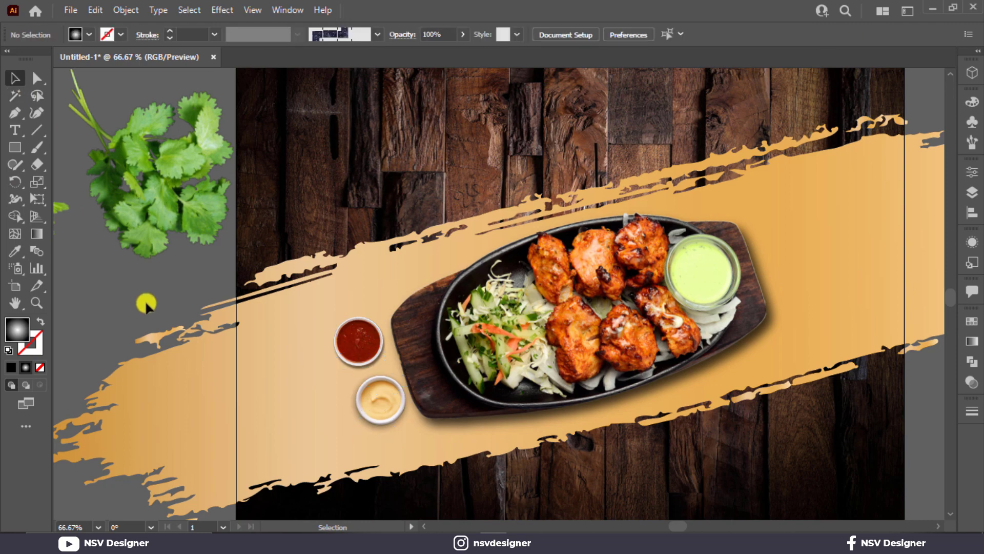
{"action": "left_click", "coordinate": [341, 336]}
{"action": "scroll", "coordinate": [371, 401], "scroll_direction": "up", "scroll_amount": 3}
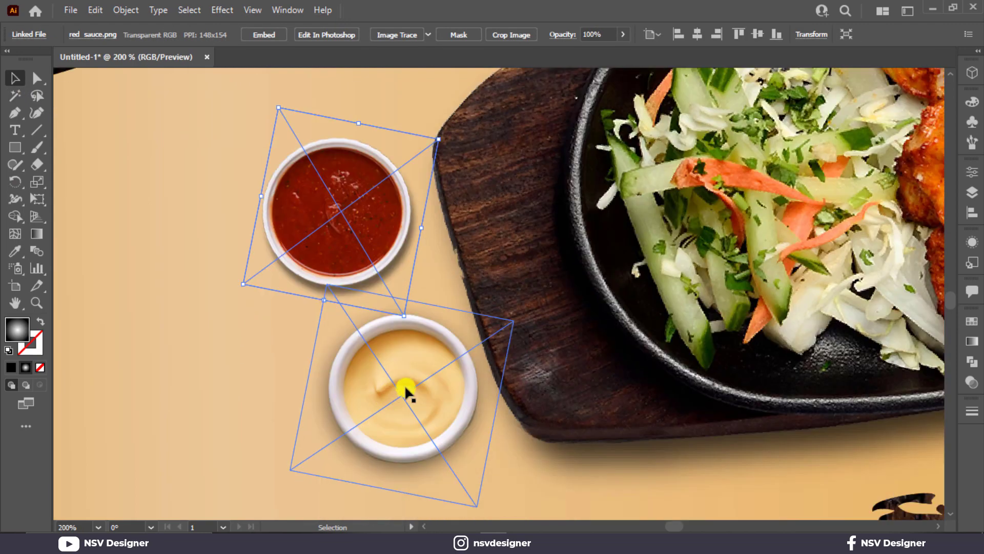
{"action": "left_click_drag", "start_coordinate": [416, 372], "coordinate": [414, 365]}
{"action": "left_click_drag", "start_coordinate": [363, 262], "coordinate": [370, 262]}
{"action": "key", "text": "ctrl+0"}
{"action": "left_click", "coordinate": [860, 159]}
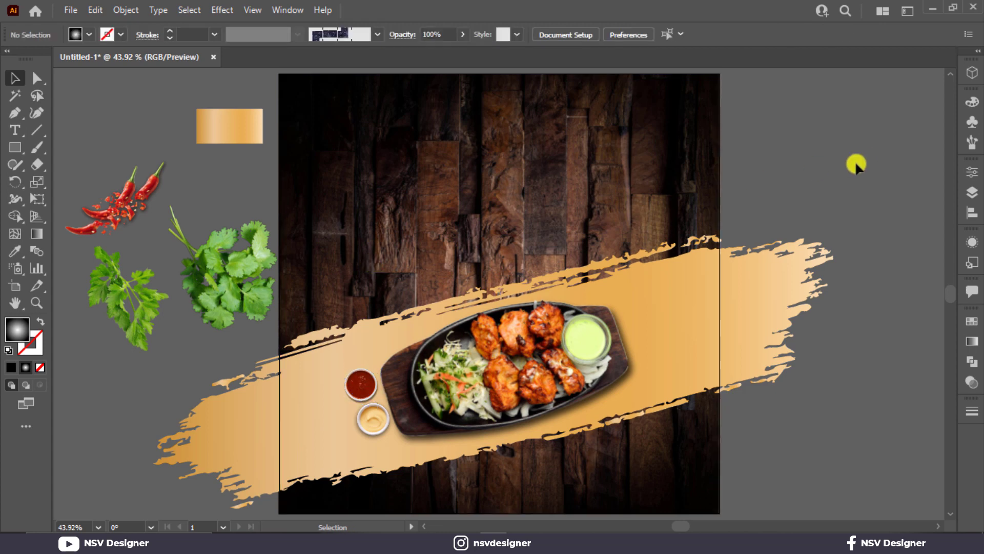
{"action": "left_click", "coordinate": [378, 432]}
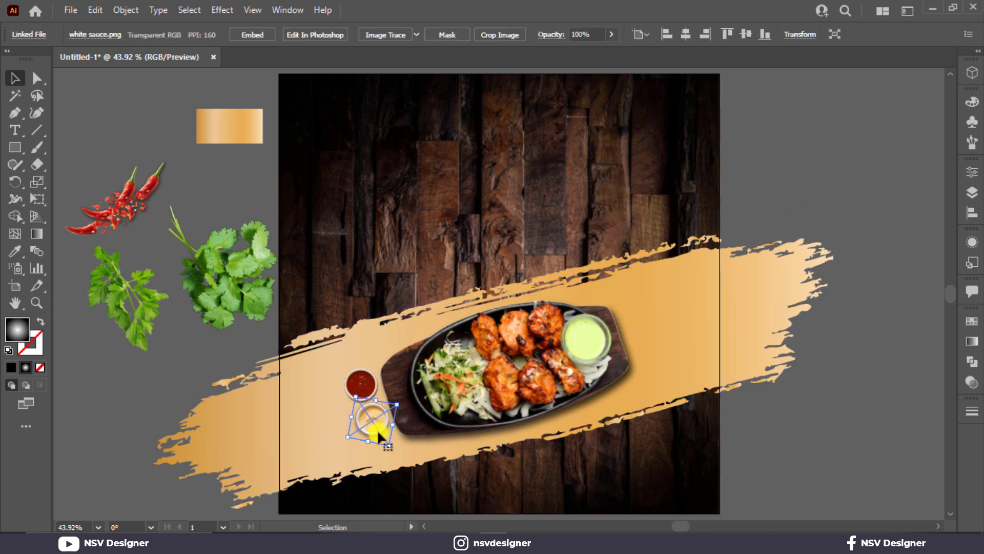
{"action": "left_click", "coordinate": [836, 434]}
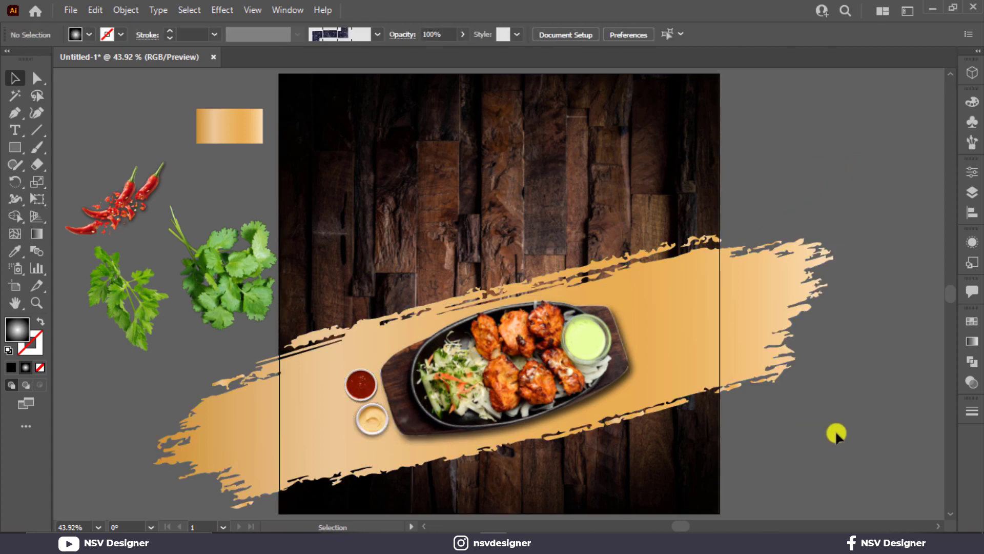
Bring the parsley to front and place it rotated on the stroke's right end.
{"action": "left_click", "coordinate": [141, 292]}
{"action": "right_click", "coordinate": [143, 293]}
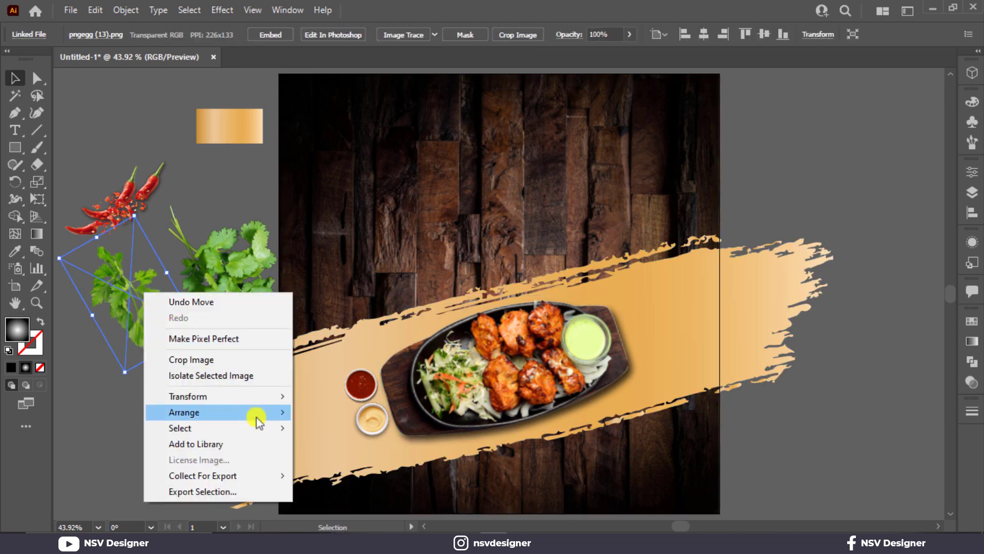
{"action": "mouse_move", "coordinate": [276, 411]}
{"action": "left_click", "coordinate": [333, 410]}
{"action": "left_click_drag", "start_coordinate": [144, 308], "coordinate": [741, 329]}
{"action": "mouse_move", "coordinate": [742, 229]}
{"action": "left_mouse_down"}
{"action": "mouse_move", "coordinate": [807, 395]}
{"action": "mouse_move", "coordinate": [765, 455]}
{"action": "mouse_move", "coordinate": [766, 437]}
{"action": "left_mouse_up"}
{"action": "mouse_move", "coordinate": [759, 396]}
{"action": "left_mouse_down"}
{"action": "mouse_move", "coordinate": [824, 439]}
{"action": "mouse_move", "coordinate": [764, 433]}
{"action": "mouse_move", "coordinate": [745, 389]}
{"action": "left_mouse_up"}
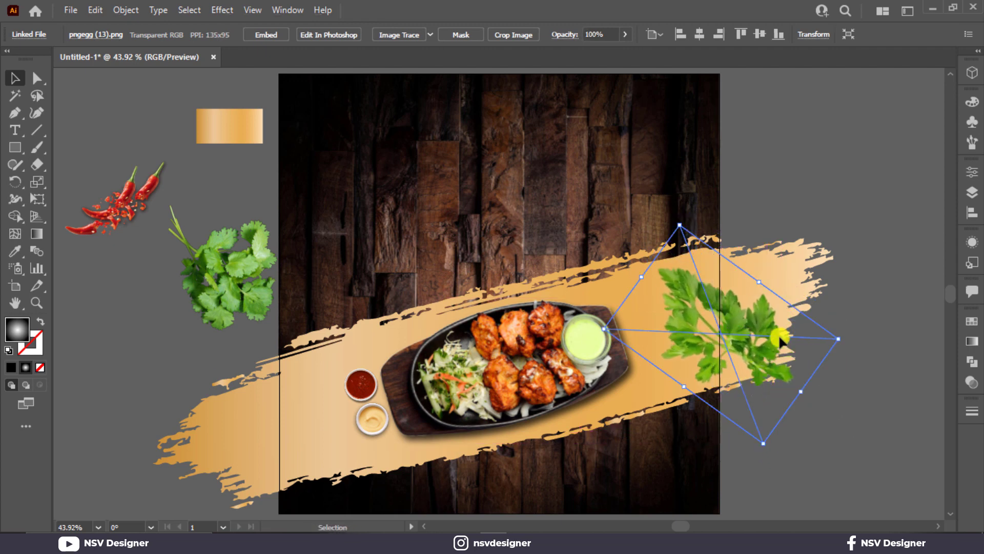
{"action": "left_click", "coordinate": [848, 229]}
Rotate the chili upright and move it to the artboard's lower-left area.
{"action": "left_click", "coordinate": [165, 154]}
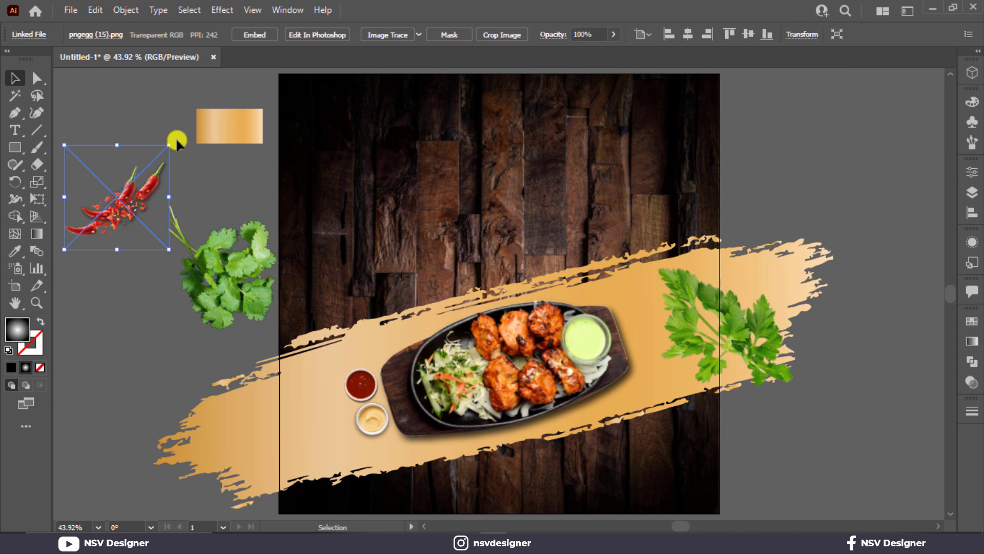
{"action": "left_click_drag", "start_coordinate": [176, 138], "coordinate": [132, 315]}
{"action": "left_click", "coordinate": [114, 255]}
{"action": "left_click", "coordinate": [113, 249]}
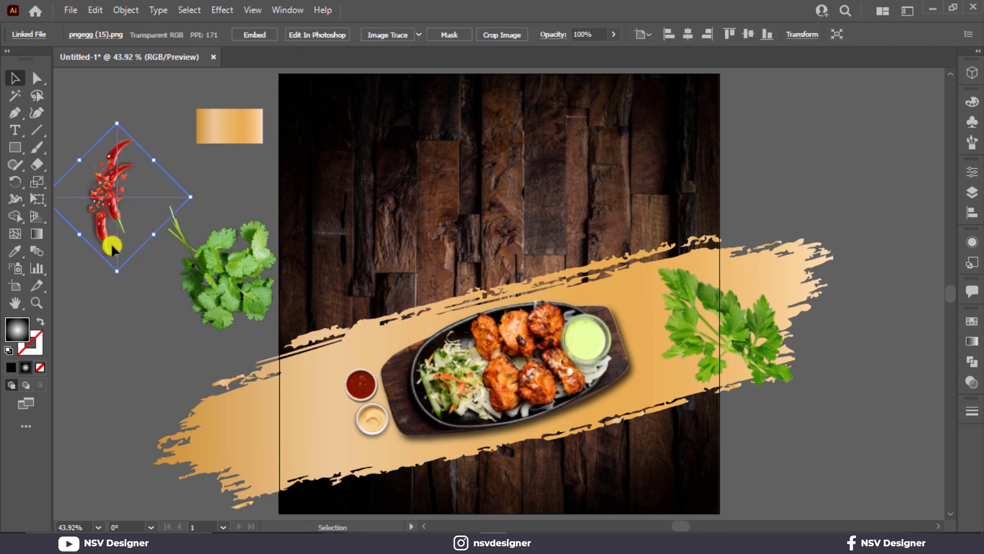
{"action": "left_click_drag", "start_coordinate": [120, 278], "coordinate": [331, 469]}
Bring the chili to front and enlarge it.
{"action": "right_click", "coordinate": [330, 469]}
{"action": "mouse_move", "coordinate": [407, 377]}
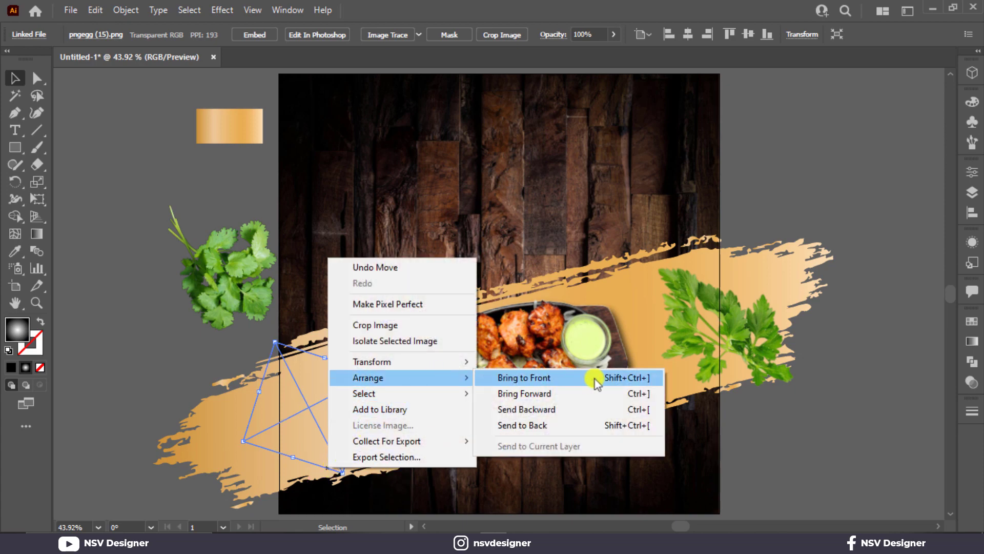
{"action": "left_click", "coordinate": [590, 379]}
{"action": "left_click", "coordinate": [341, 474], "text": "shift"}
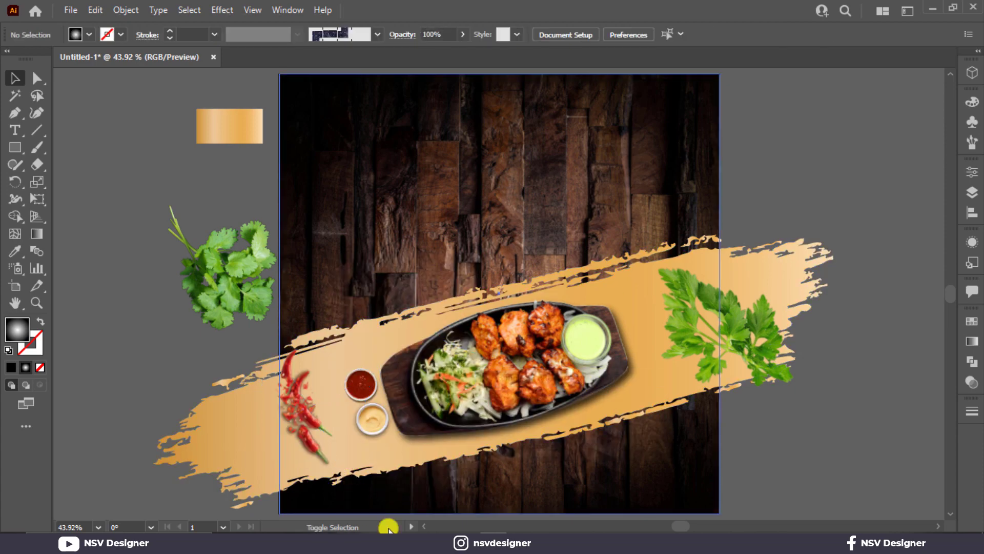
{"action": "left_click", "coordinate": [302, 428]}
{"action": "scroll", "coordinate": [331, 410], "scroll_direction": "down", "scroll_amount": 3}
{"action": "left_click_drag", "start_coordinate": [341, 404], "coordinate": [387, 466]}
{"action": "left_click", "coordinate": [654, 446]}
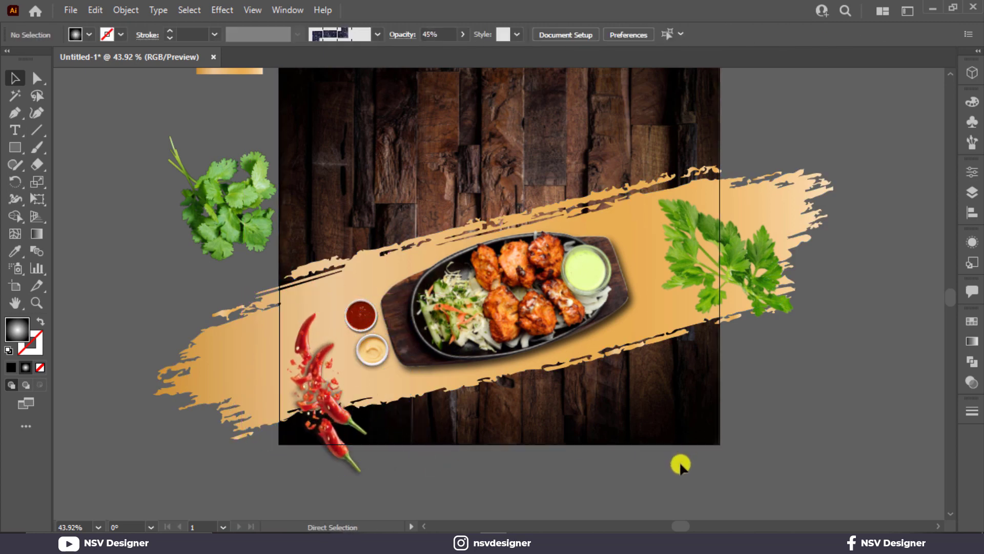
{"action": "key", "text": "ctrl+0"}
Place the coriander in front at the artboard's top-left corner and enlarge it.
{"action": "left_click", "coordinate": [262, 238]}
{"action": "left_click_drag", "start_coordinate": [229, 130], "coordinate": [179, 129]}
{"action": "left_click", "coordinate": [186, 226]}
{"action": "left_click_drag", "start_coordinate": [186, 226], "coordinate": [308, 173]}
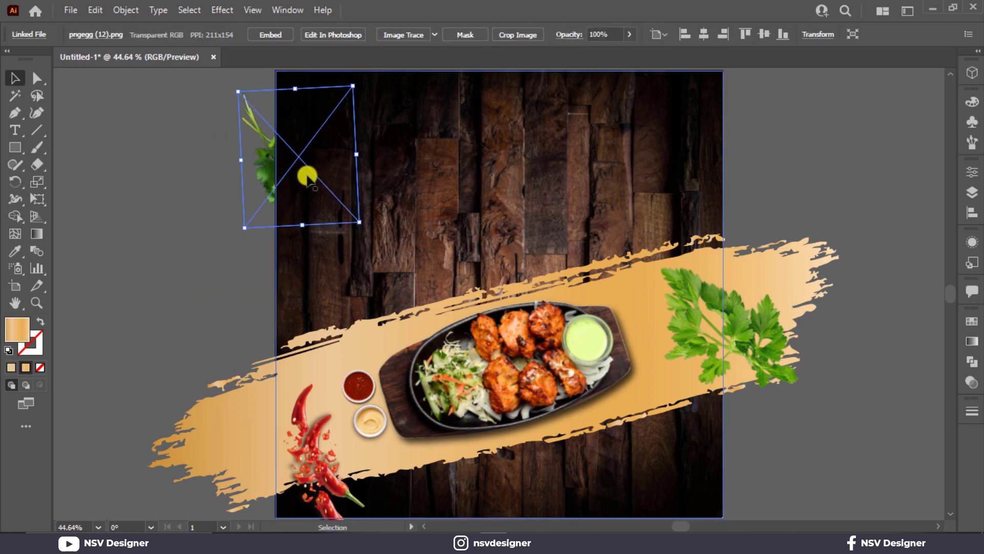
{"action": "right_click", "coordinate": [307, 174]}
{"action": "mouse_move", "coordinate": [398, 297]}
{"action": "left_click", "coordinate": [455, 296]}
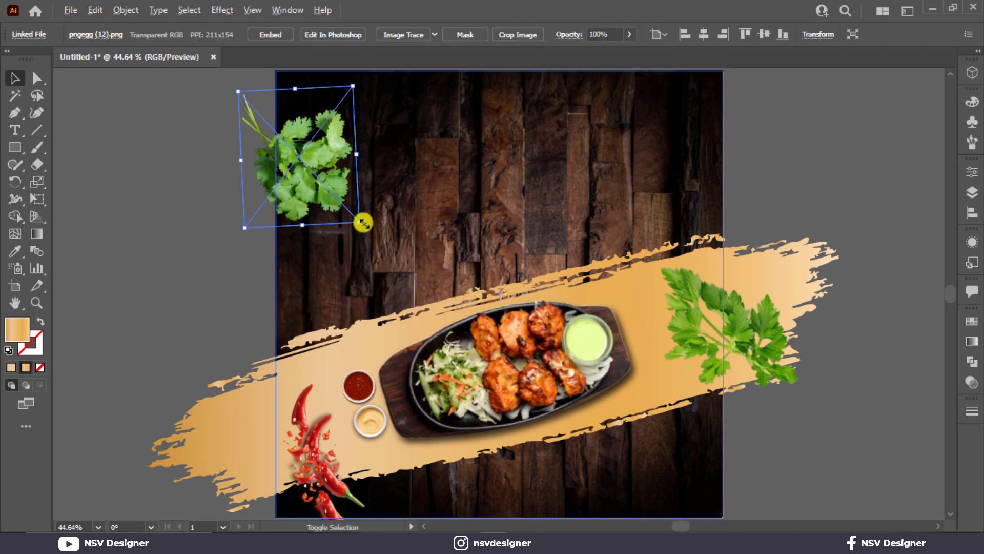
{"action": "left_click_drag", "start_coordinate": [364, 223], "coordinate": [336, 213]}
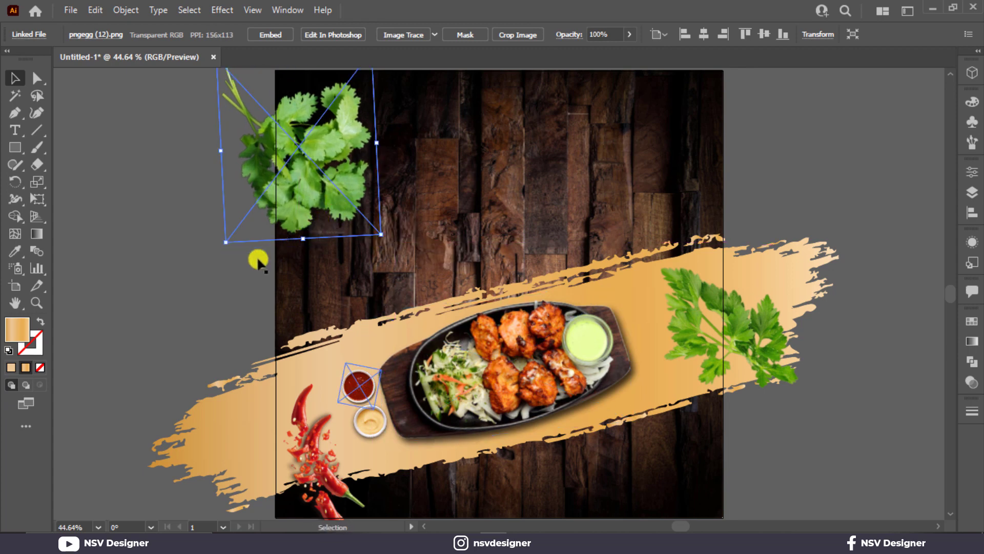
{"action": "left_click", "coordinate": [128, 335]}
Select the parsley and chilli images and apply a Gaussian Blur to them.
{"action": "left_click", "coordinate": [702, 331]}
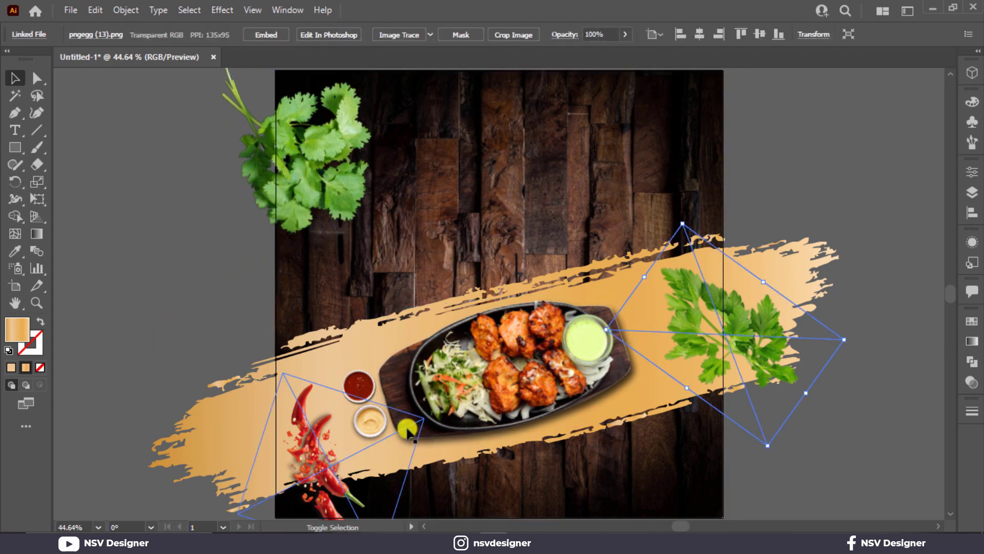
{"action": "left_click", "coordinate": [343, 449], "text": "shift"}
{"action": "left_click", "coordinate": [222, 10]}
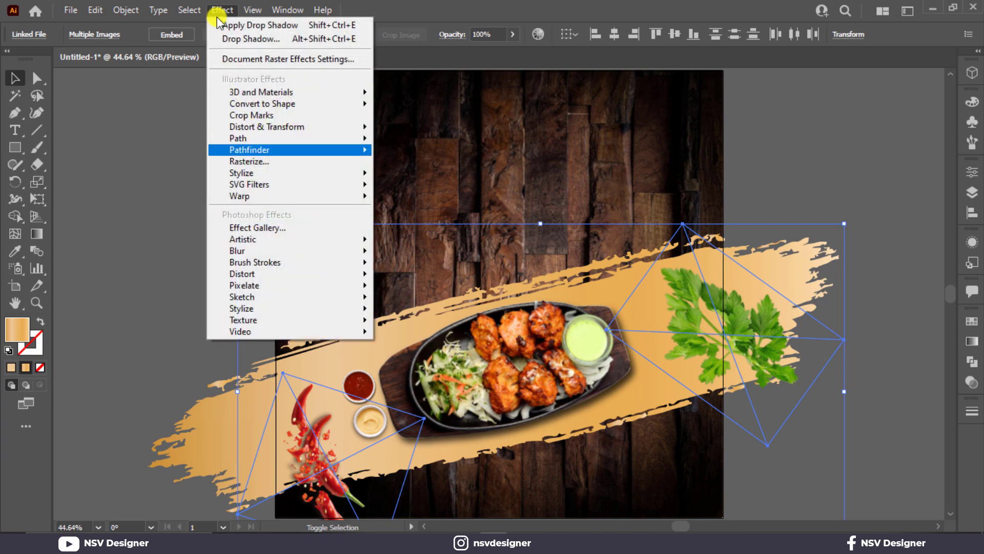
{"action": "mouse_move", "coordinate": [308, 252]}
{"action": "left_click", "coordinate": [419, 254]}
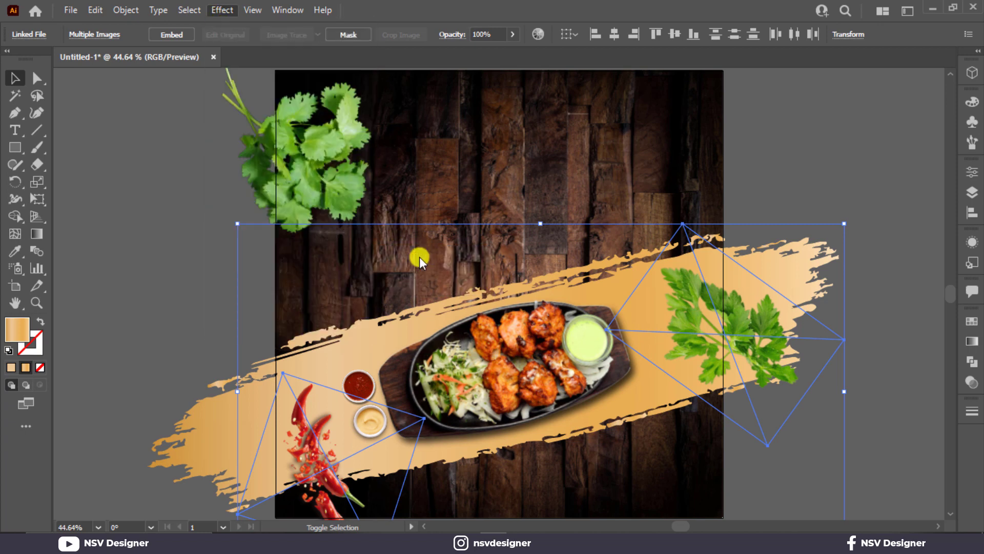
{"action": "left_click_drag", "start_coordinate": [721, 251], "coordinate": [719, 251]}
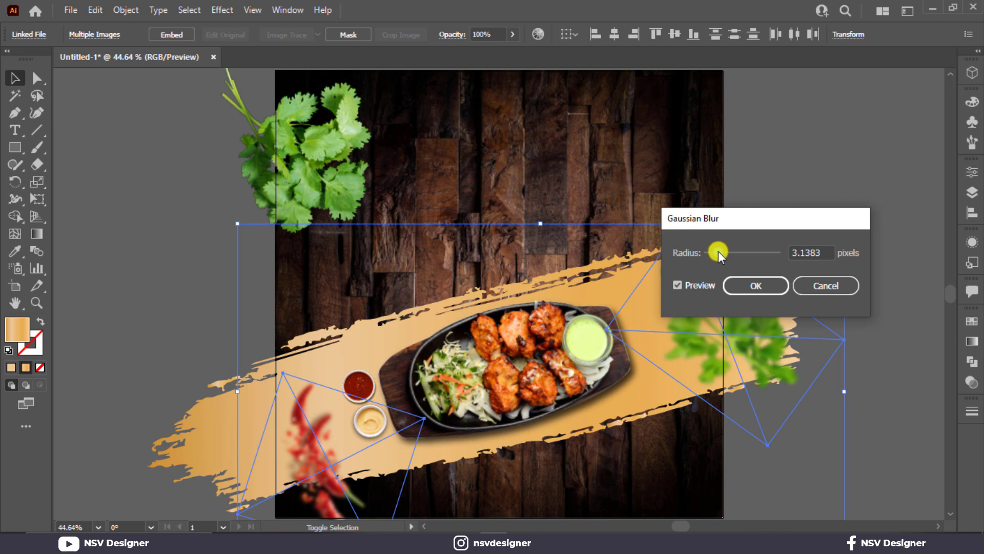
{"action": "left_click", "coordinate": [737, 287]}
{"action": "left_click", "coordinate": [286, 123]}
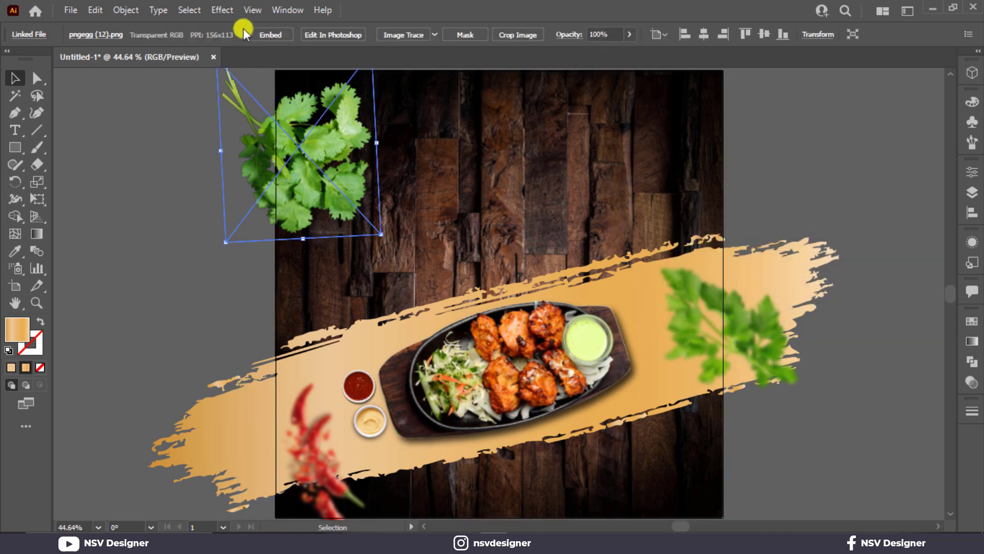
Raise the Gaussian Blur radius on the parsley slightly, to about 3 px.
{"action": "left_click", "coordinate": [235, 11]}
{"action": "mouse_move", "coordinate": [287, 250]}
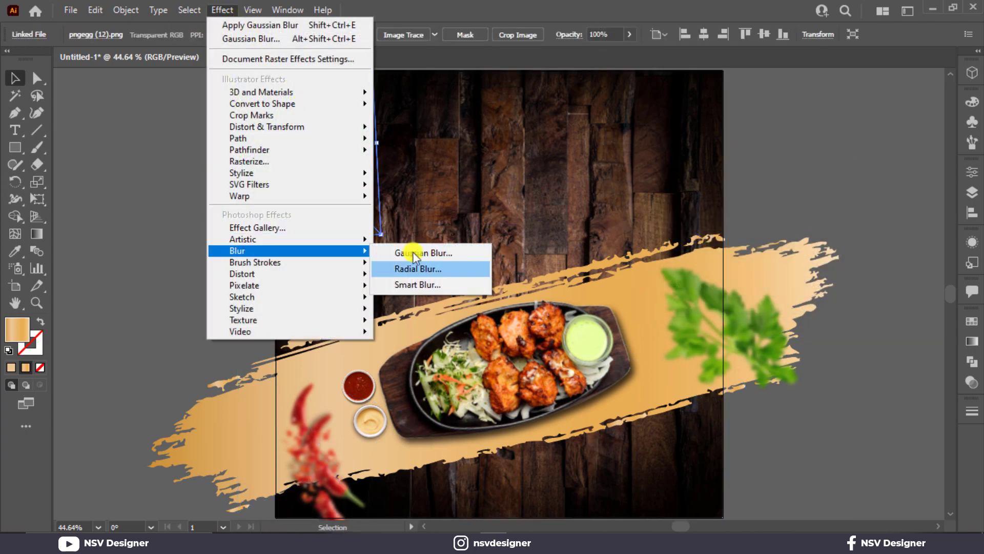
{"action": "left_click", "coordinate": [414, 254]}
{"action": "left_click_drag", "start_coordinate": [706, 253], "coordinate": [720, 251]}
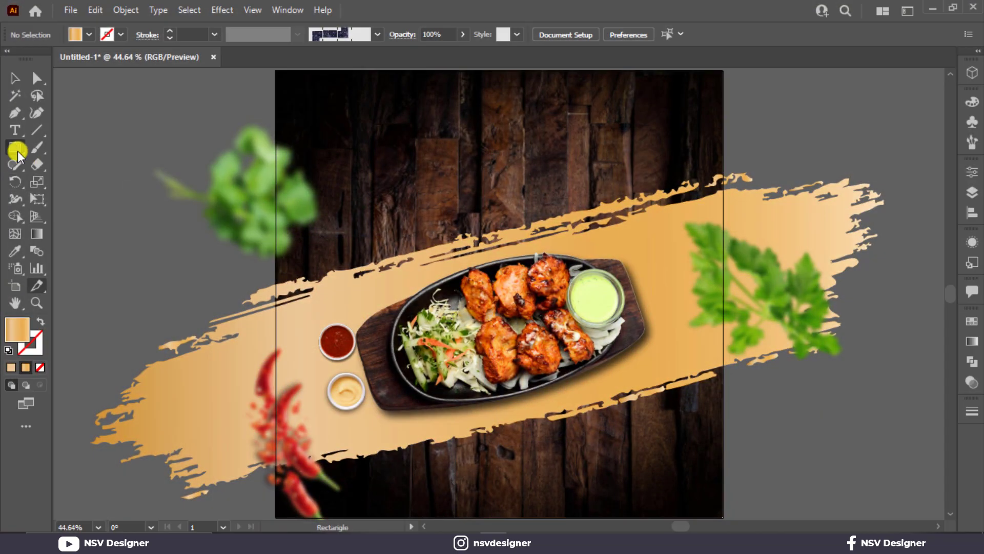
Draw a gold gradient rectangle near the poster's bottom, centred horizontally on the artboard.
{"action": "left_click_drag", "start_coordinate": [418, 467], "coordinate": [536, 495]}
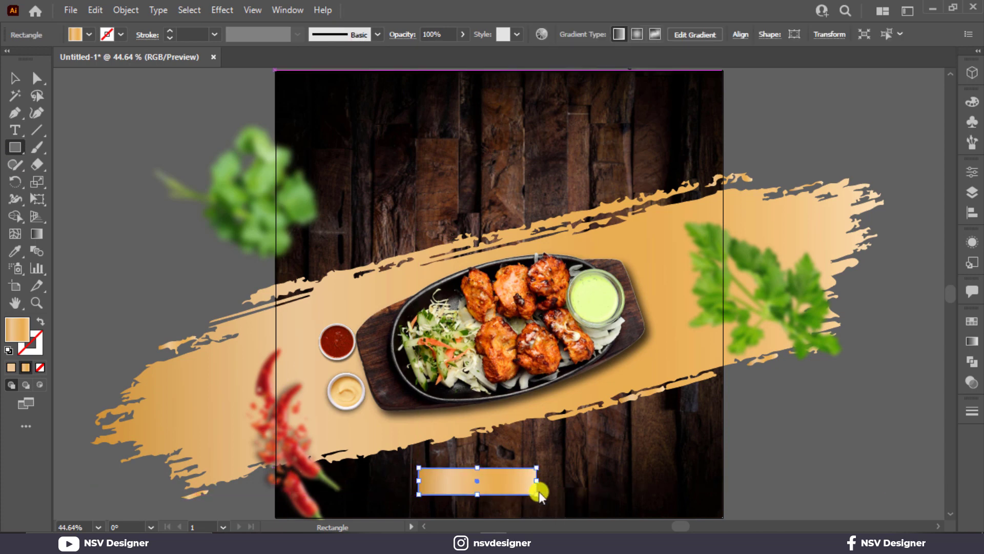
{"action": "left_click", "coordinate": [741, 34]}
{"action": "left_click", "coordinate": [617, 74]}
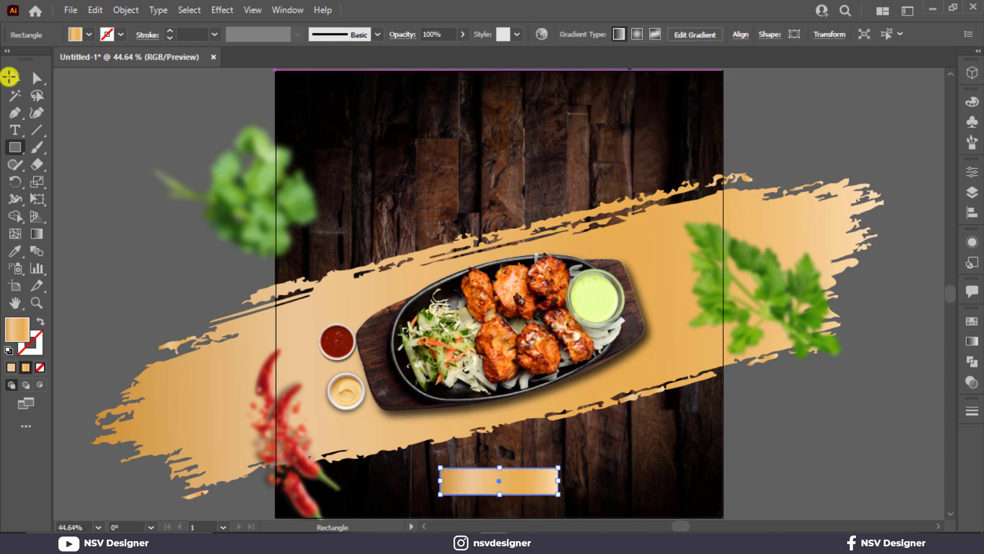
Round the rectangle's corners to about 29.8 px for a pill shape and make it slightly taller.
{"action": "left_click", "coordinate": [33, 78]}
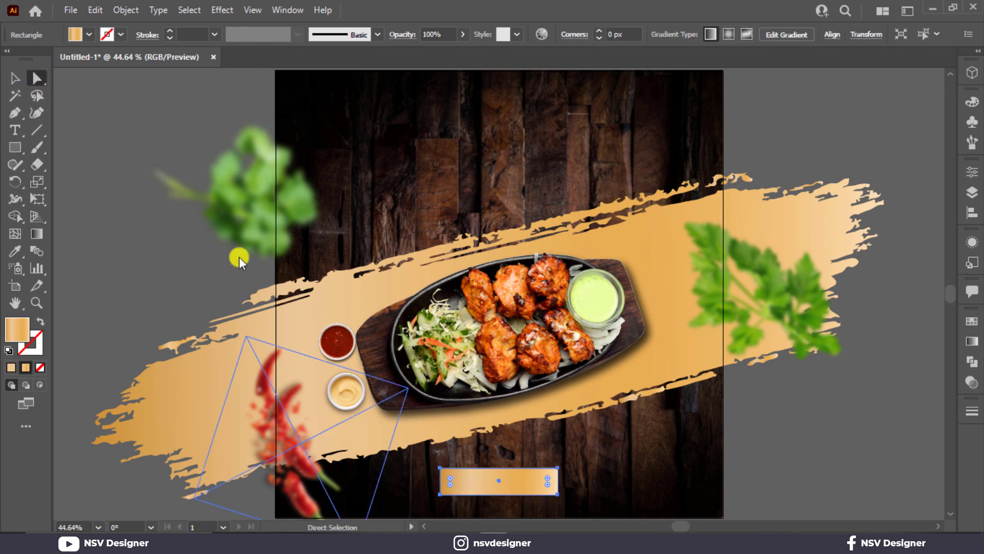
{"action": "left_click_drag", "start_coordinate": [459, 479], "coordinate": [575, 462]}
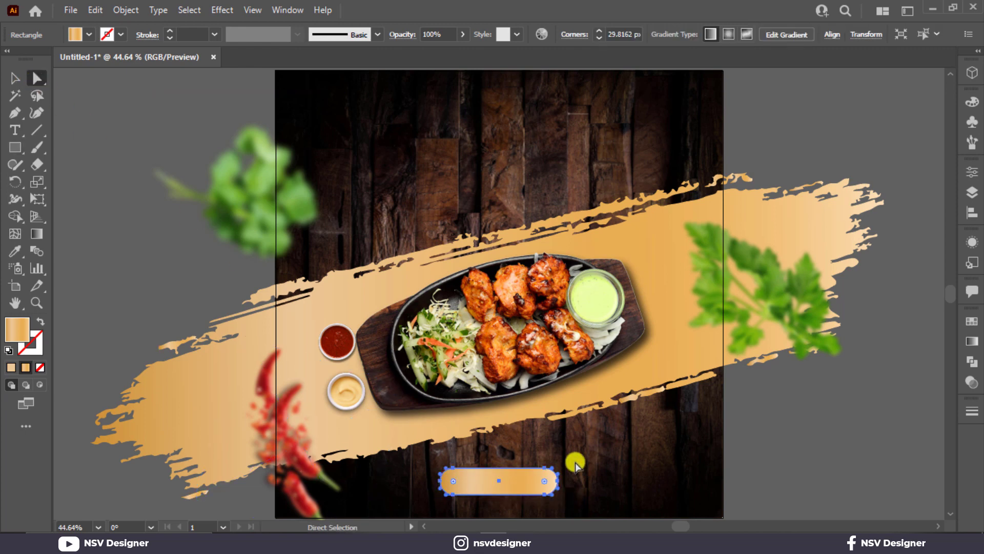
{"action": "left_click", "coordinate": [368, 321]}
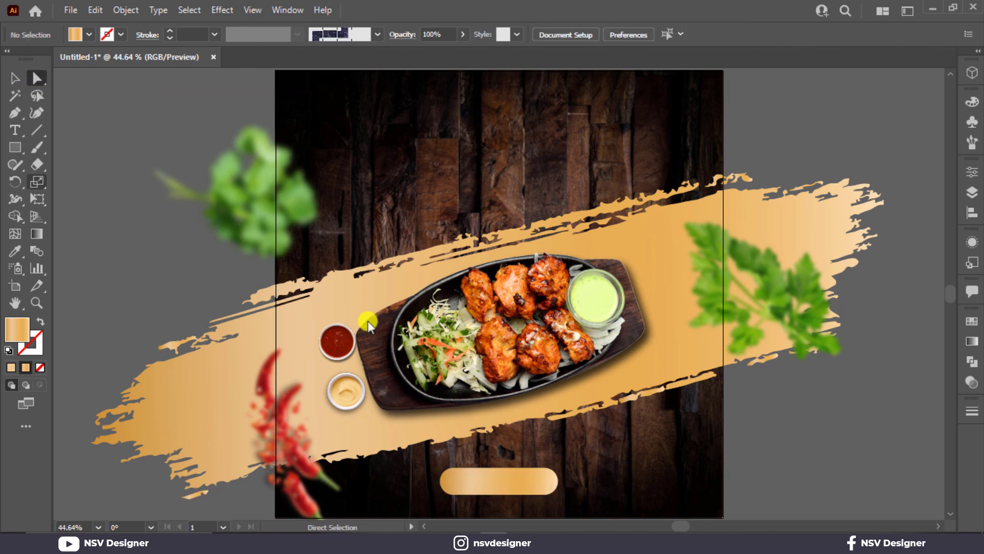
{"action": "left_click", "coordinate": [477, 472]}
{"action": "left_click_drag", "start_coordinate": [499, 467], "coordinate": [499, 463]}
{"action": "left_click", "coordinate": [632, 474]}
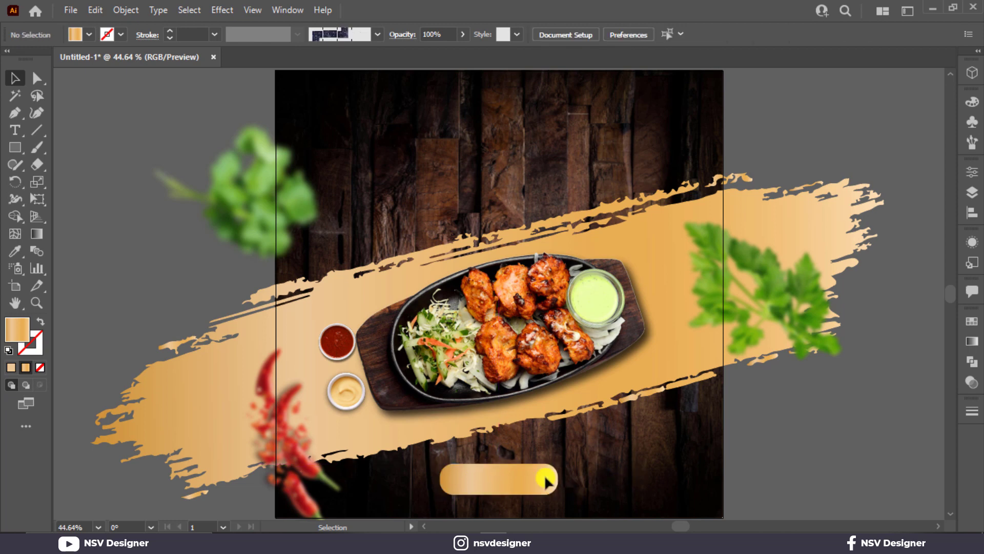
{"action": "left_click", "coordinate": [547, 481]}
{"action": "left_click", "coordinate": [699, 468]}
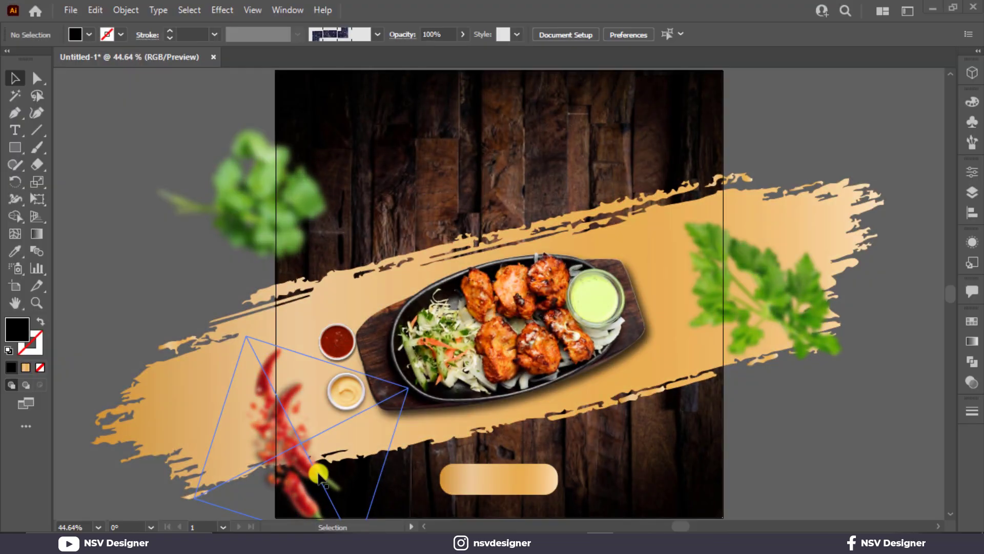
Duplicate the chilli image, rotate the copy and place it at the poster's top-right corner.
{"action": "left_click_drag", "start_coordinate": [351, 433], "coordinate": [821, 180]}
{"action": "scroll", "coordinate": [821, 183], "scroll_direction": "up", "scroll_amount": 2}
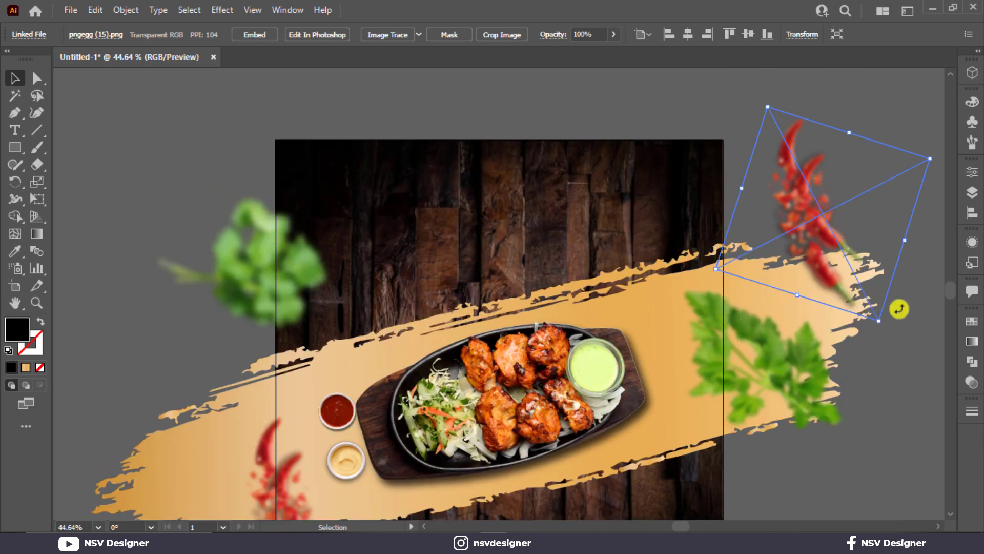
{"action": "left_click_drag", "start_coordinate": [899, 309], "coordinate": [879, 117]}
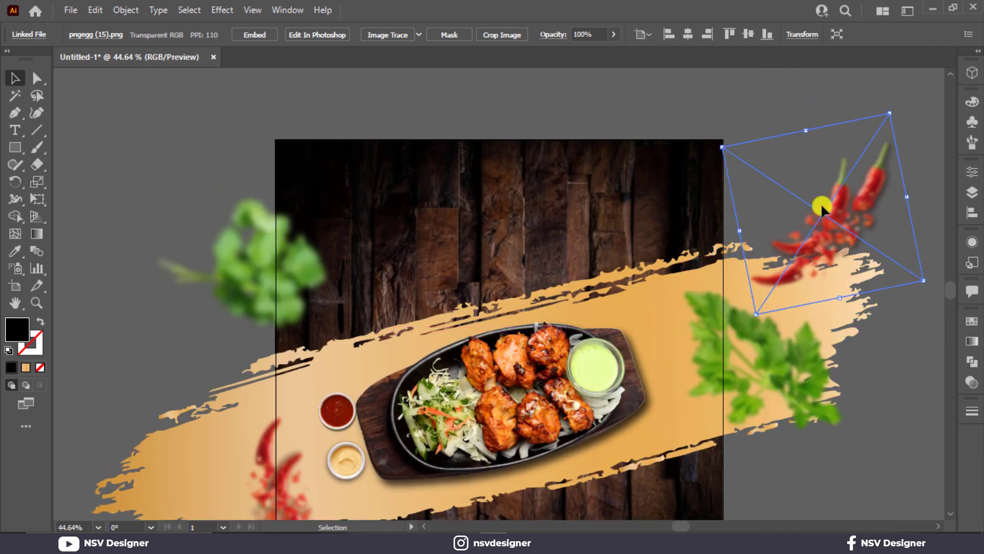
{"action": "left_click_drag", "start_coordinate": [822, 206], "coordinate": [723, 138]}
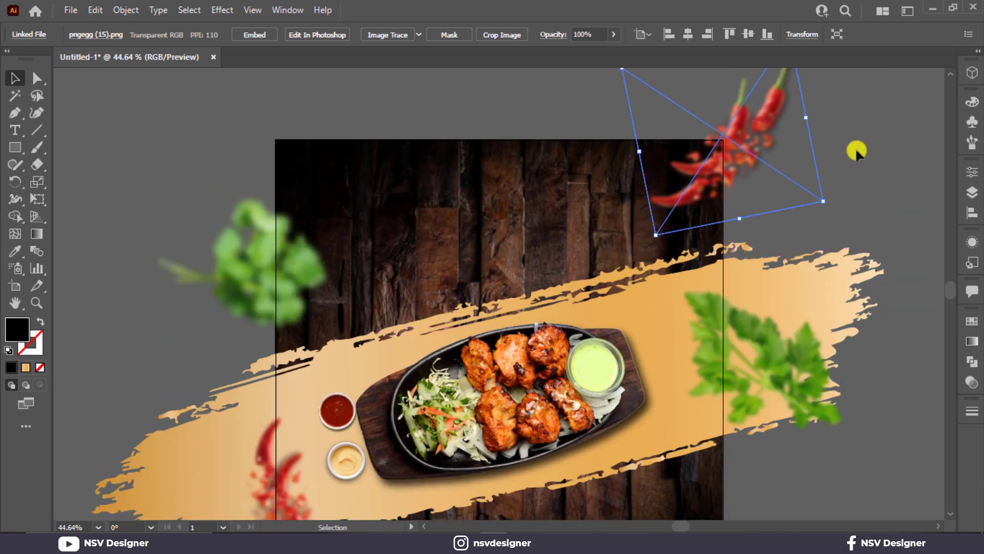
{"action": "left_click", "coordinate": [857, 151]}
{"action": "scroll", "coordinate": [857, 151], "scroll_direction": "down", "scroll_amount": 2}
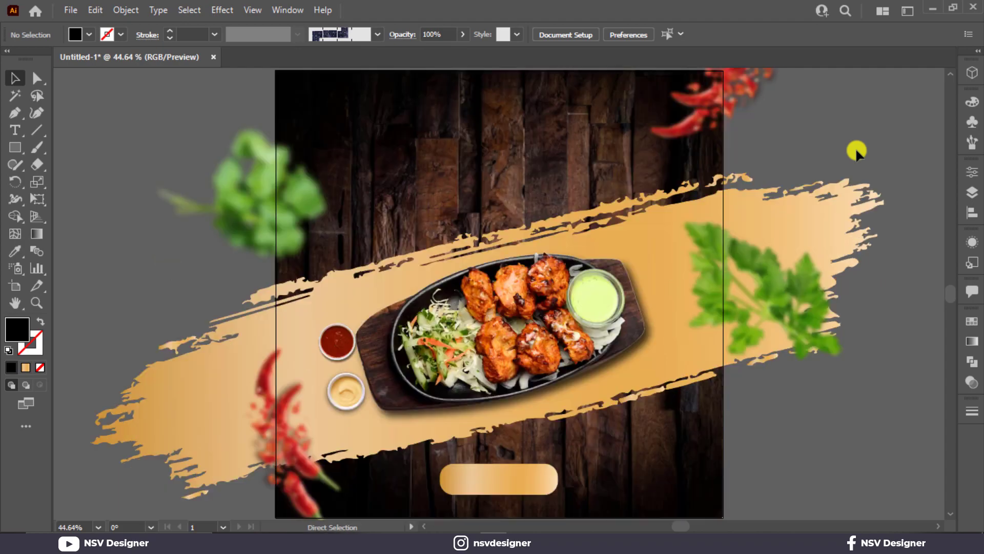
Type 'Chicken' as a new text line on the pasteboard beside the poster.
{"action": "left_click", "coordinate": [15, 129]}
{"action": "left_click_drag", "start_coordinate": [738, 197], "coordinate": [574, 198]}
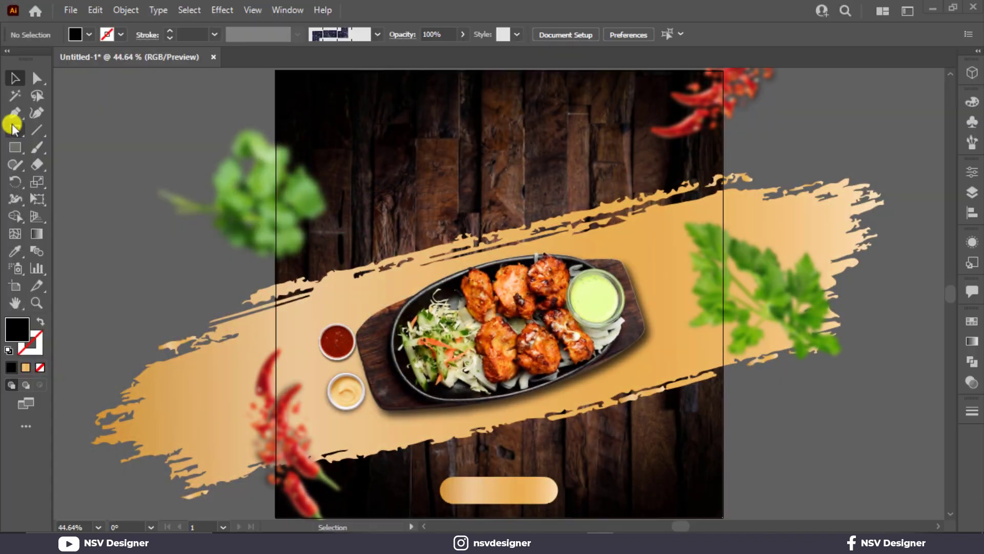
{"action": "left_click", "coordinate": [15, 129]}
{"action": "left_click_drag", "start_coordinate": [754, 137], "coordinate": [530, 137]}
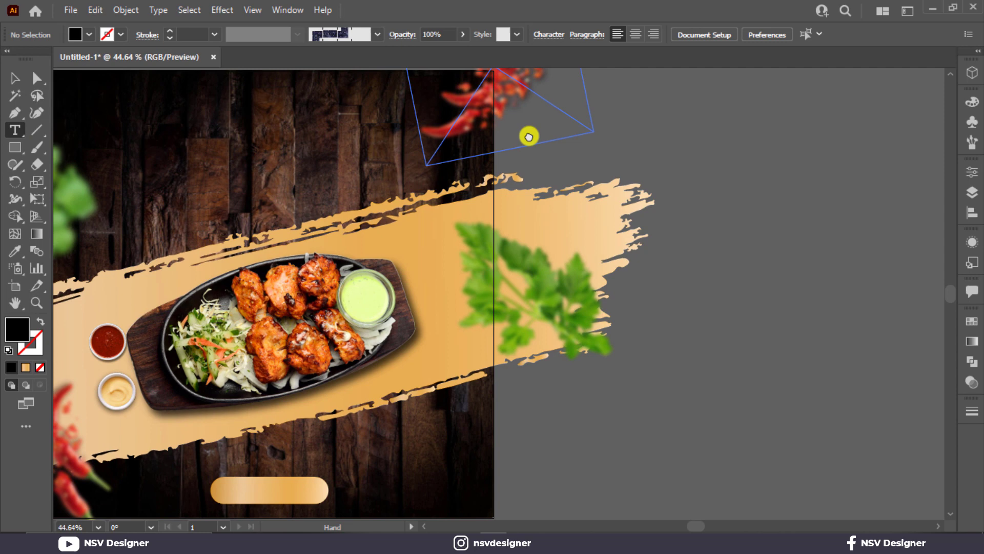
{"action": "left_click", "coordinate": [760, 187]}
{"action": "type", "text": "Ch"}
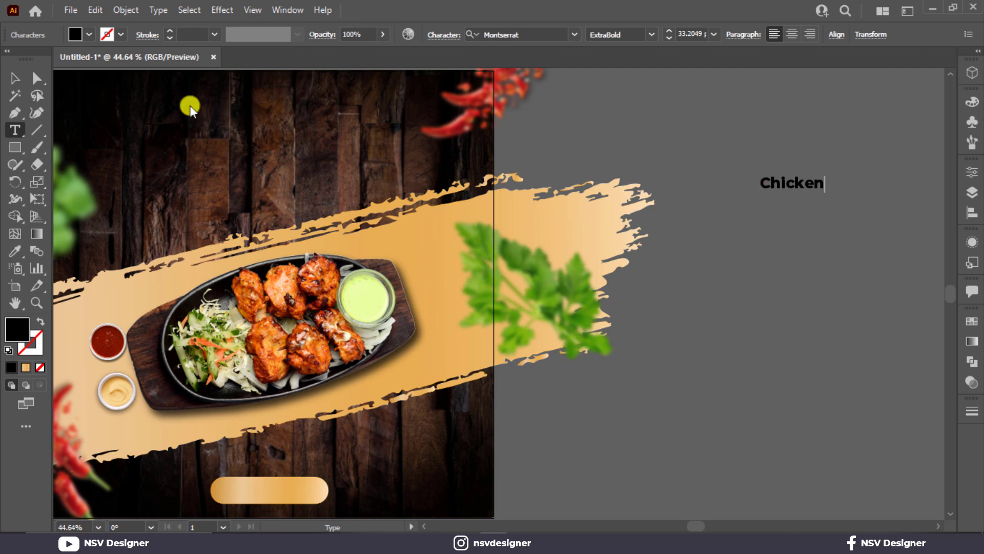
{"action": "type", "text": "icken"}
Enlarge the Chicken text to about 91 pt and retype its copy below as 'Tikka'.
{"action": "left_click", "coordinate": [15, 78]}
{"action": "left_click_drag", "start_coordinate": [822, 192], "coordinate": [798, 237]}
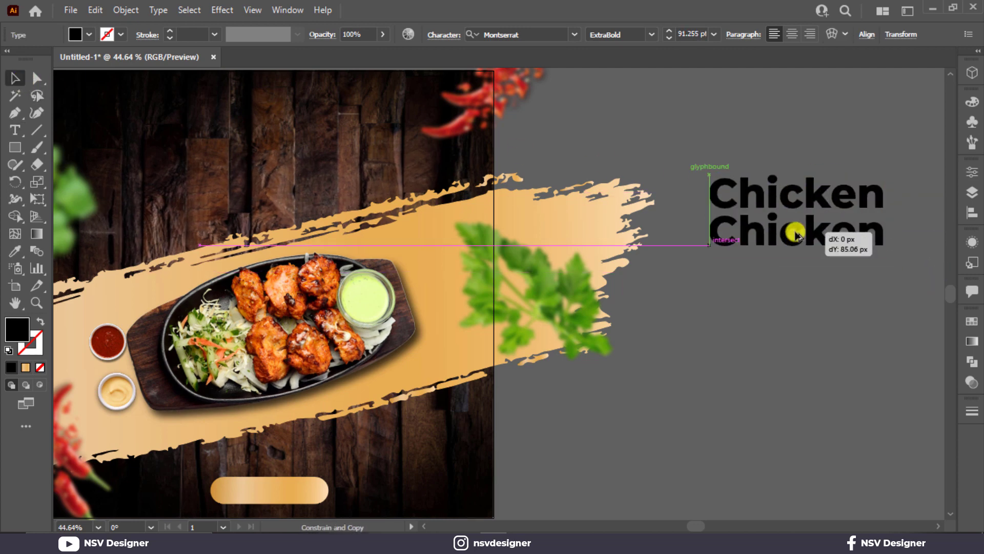
{"action": "double_click", "coordinate": [797, 232]}
{"action": "type", "text": "Tikka"}
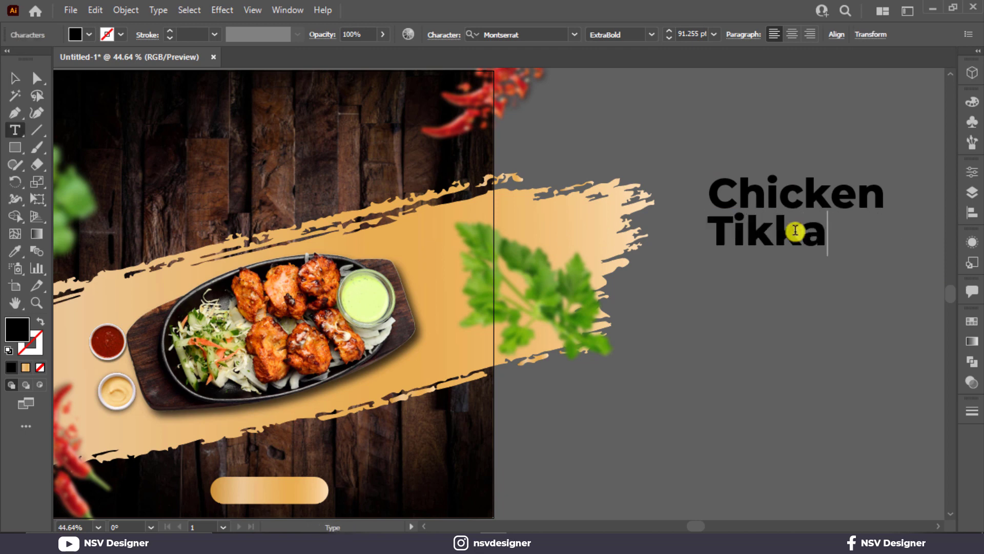
{"action": "left_click", "coordinate": [20, 77]}
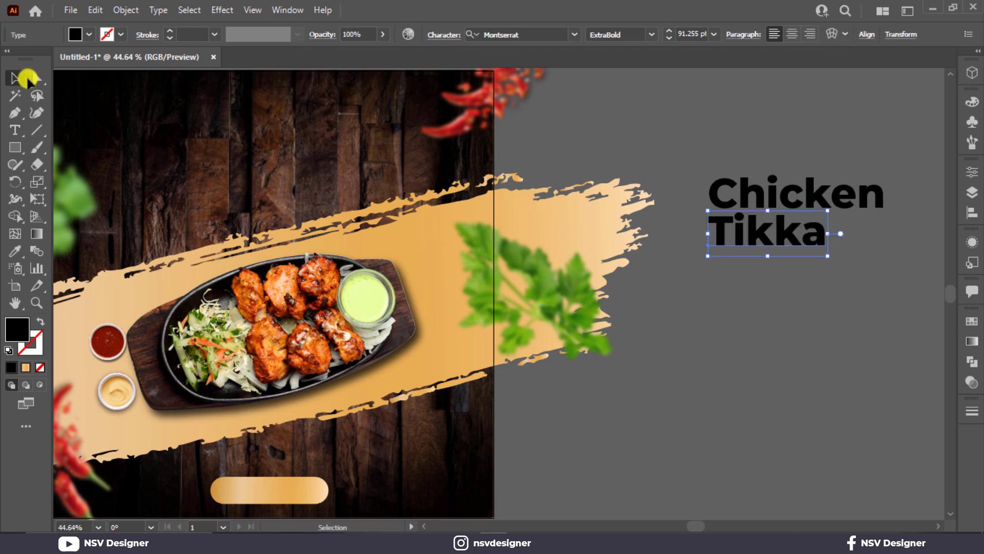
Centre-align Tikka horizontally under Chicken.
{"action": "left_click", "coordinate": [771, 339]}
{"action": "left_click_drag", "start_coordinate": [689, 154], "coordinate": [756, 216]}
{"action": "left_click", "coordinate": [839, 37]}
{"action": "left_click", "coordinate": [717, 75]}
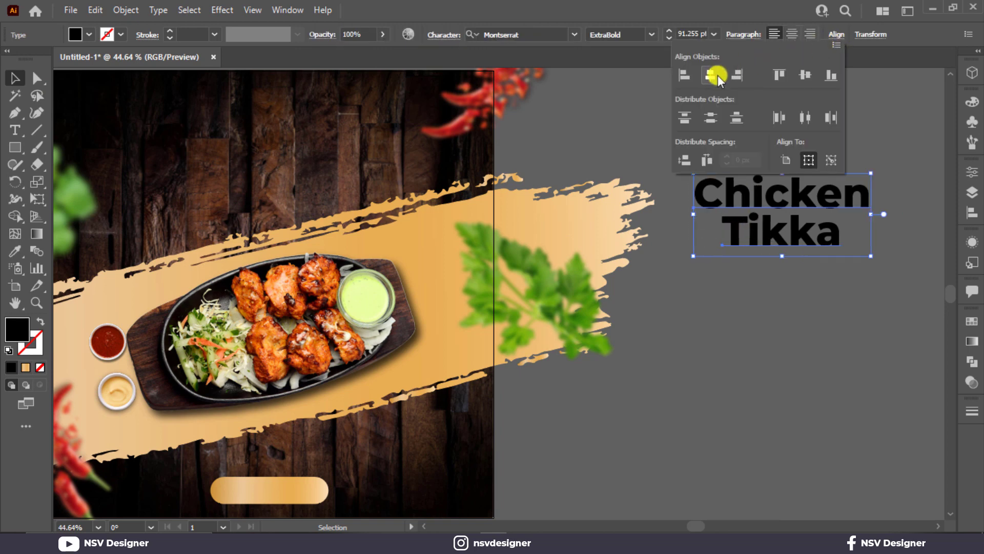
{"action": "left_click", "coordinate": [740, 318]}
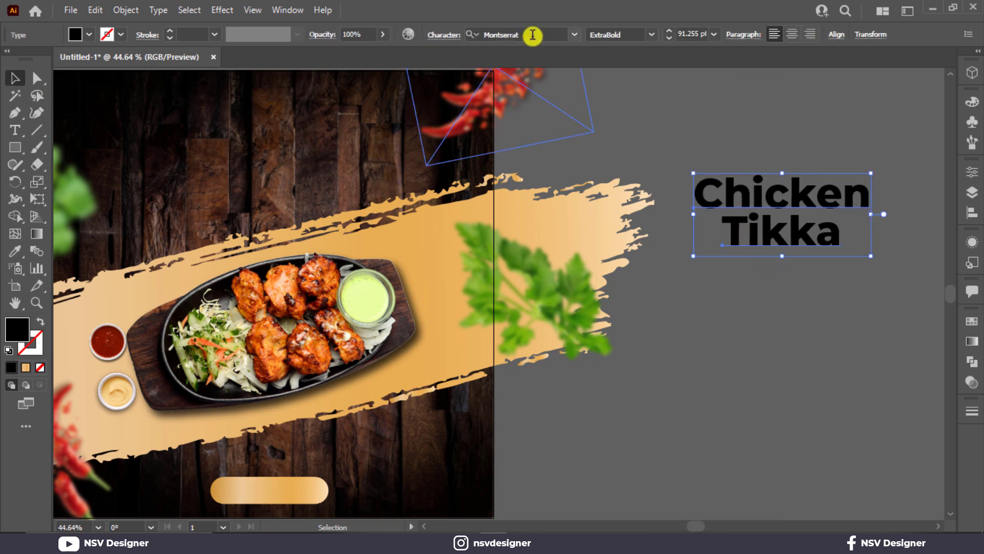
Restyle the title in white Dopestyle at about double size, with Tikka shifted right.
{"action": "left_click", "coordinate": [533, 35]}
{"action": "type", "text": "dope"}
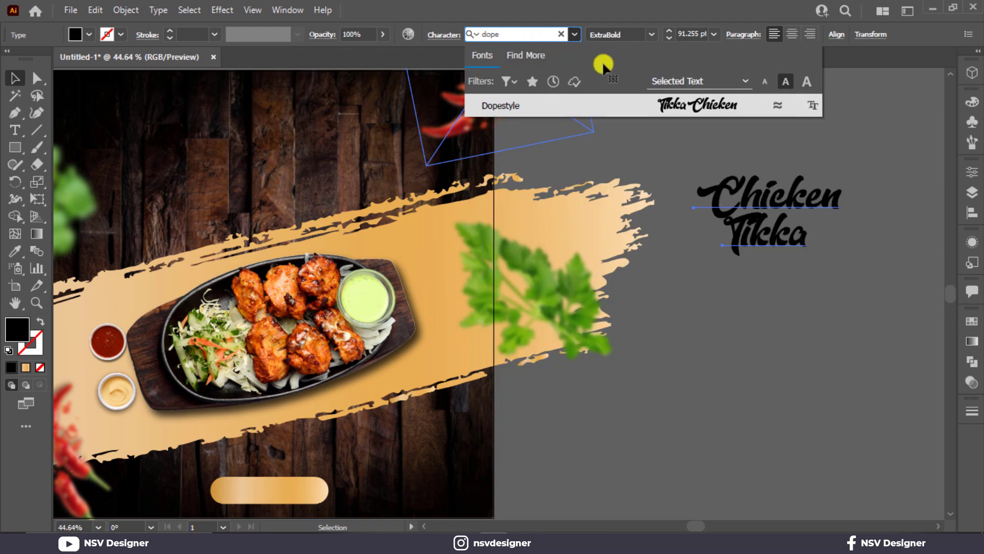
{"action": "left_click", "coordinate": [693, 98]}
{"action": "left_click_drag", "start_coordinate": [834, 256], "coordinate": [912, 327]}
{"action": "left_click_drag", "start_coordinate": [823, 398], "coordinate": [657, 373]}
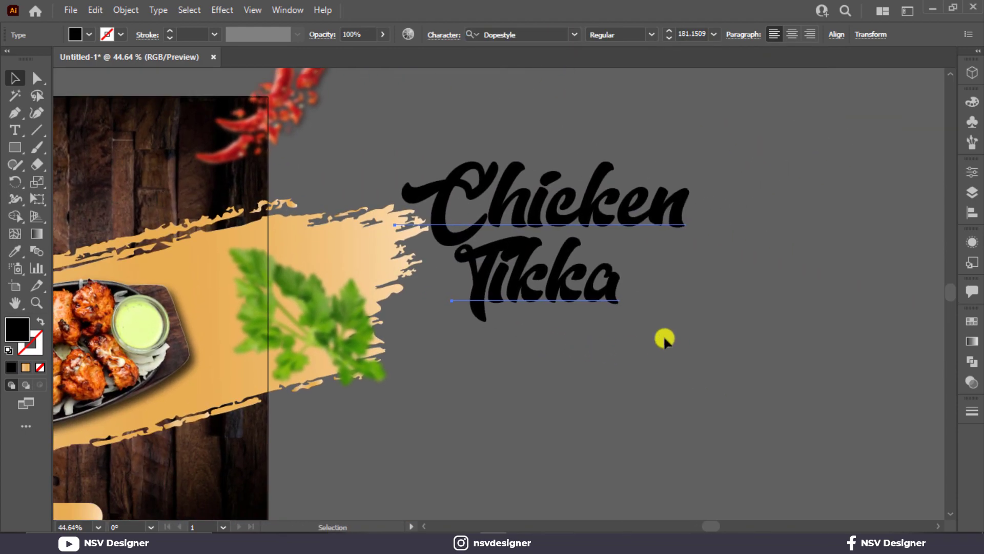
{"action": "left_click_drag", "start_coordinate": [575, 287], "coordinate": [593, 271]}
{"action": "left_click_drag", "start_coordinate": [496, 123], "coordinate": [597, 281]}
{"action": "left_click", "coordinate": [89, 35]}
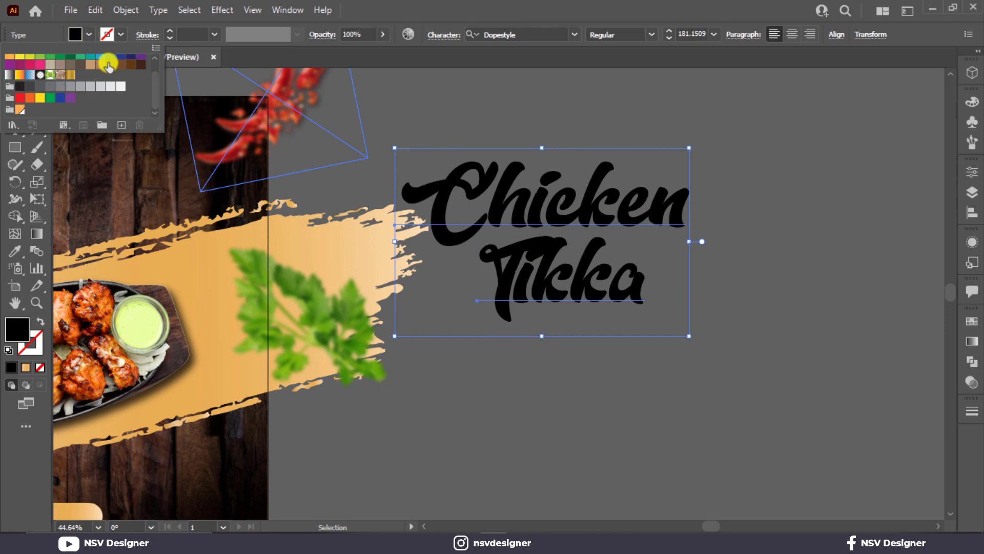
{"action": "left_click", "coordinate": [122, 87]}
Move the Chicken Tikka title onto the top of the poster and scale it to fit.
{"action": "left_click_drag", "start_coordinate": [397, 255], "coordinate": [682, 293]}
{"action": "left_click_drag", "start_coordinate": [774, 261], "coordinate": [272, 204]}
{"action": "left_click_drag", "start_coordinate": [461, 320], "coordinate": [432, 290]}
{"action": "left_click_drag", "start_coordinate": [374, 119], "coordinate": [483, 116]}
{"action": "left_click", "coordinate": [484, 114]}
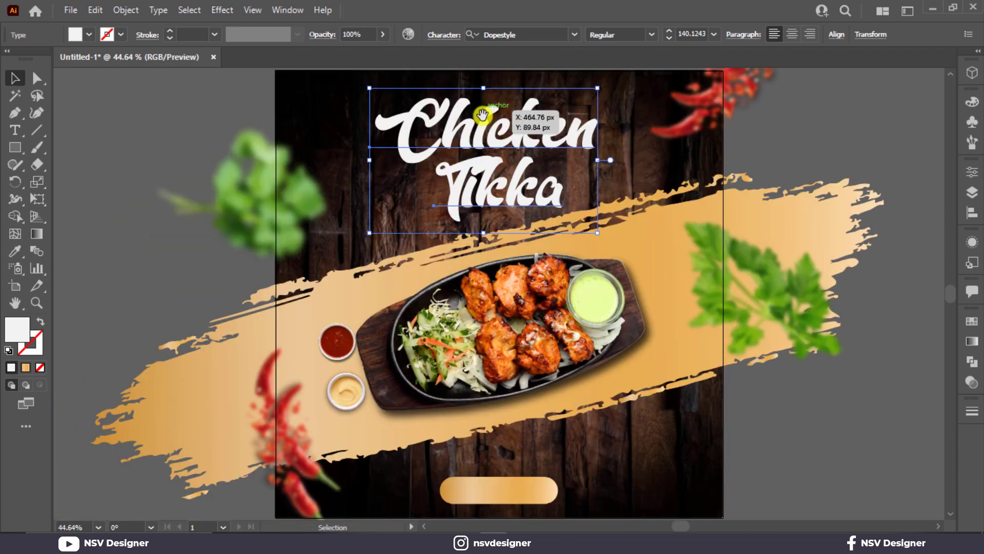
{"action": "left_click_drag", "start_coordinate": [596, 91], "coordinate": [606, 87]}
{"action": "left_click_drag", "start_coordinate": [556, 147], "coordinate": [553, 141]}
{"action": "left_click_drag", "start_coordinate": [599, 226], "coordinate": [604, 232]}
{"action": "right_click", "coordinate": [552, 181]}
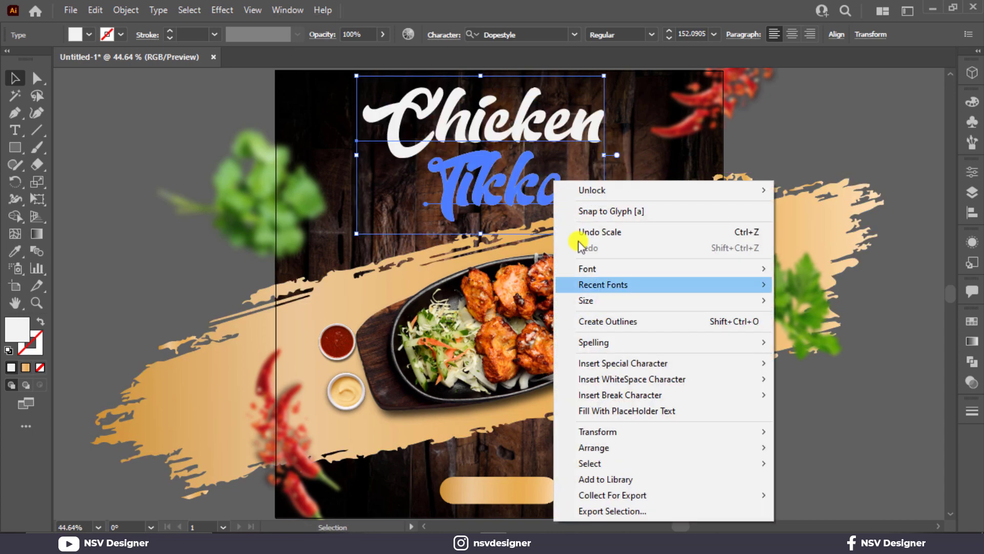
Convert the title to outlines and fill it with the brush stroke's gold gradient.
{"action": "left_click", "coordinate": [597, 320]}
{"action": "key", "text": "i"}
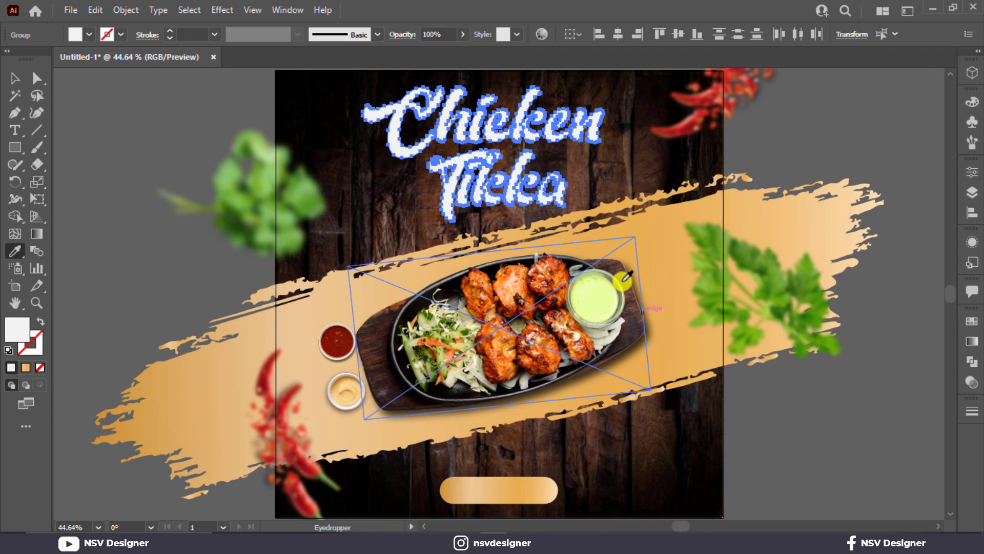
{"action": "left_click", "coordinate": [637, 226]}
{"action": "left_click", "coordinate": [10, 78]}
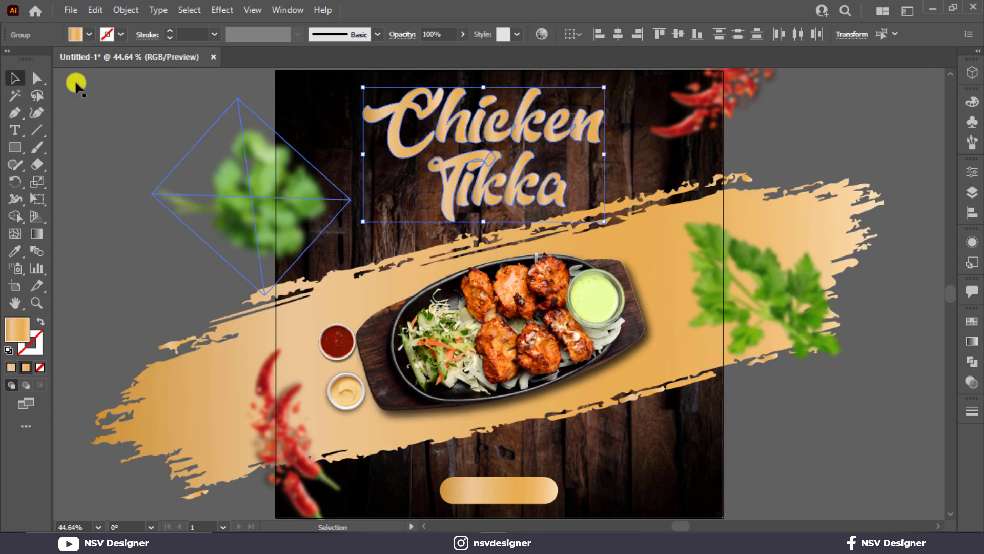
{"action": "key", "text": "g"}
{"action": "left_click_drag", "start_coordinate": [374, 98], "coordinate": [563, 202]}
{"action": "left_click", "coordinate": [15, 78]}
{"action": "left_click", "coordinate": [185, 127]}
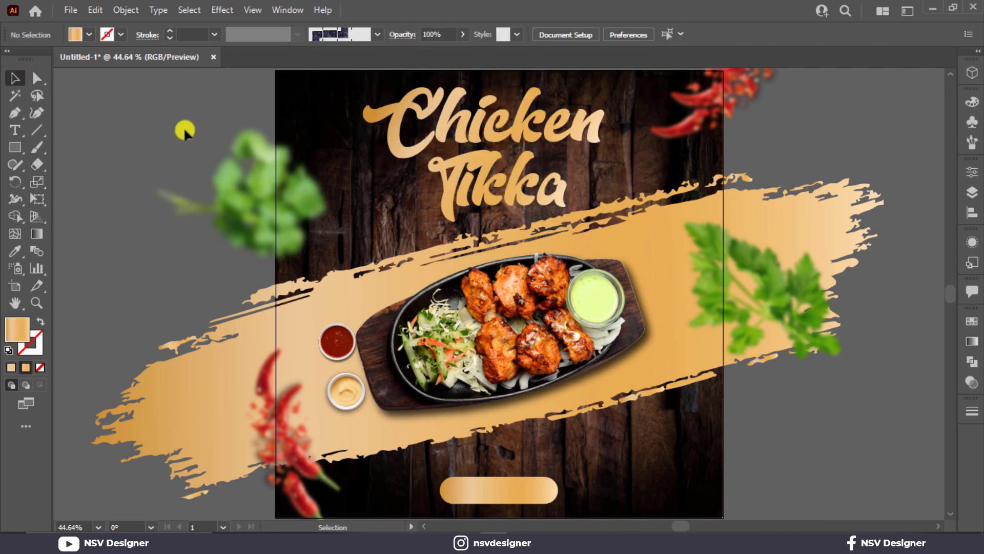
Add a drop shadow to the title with 6 px X and Y offsets and 4 px blur.
{"action": "left_click", "coordinate": [523, 193]}
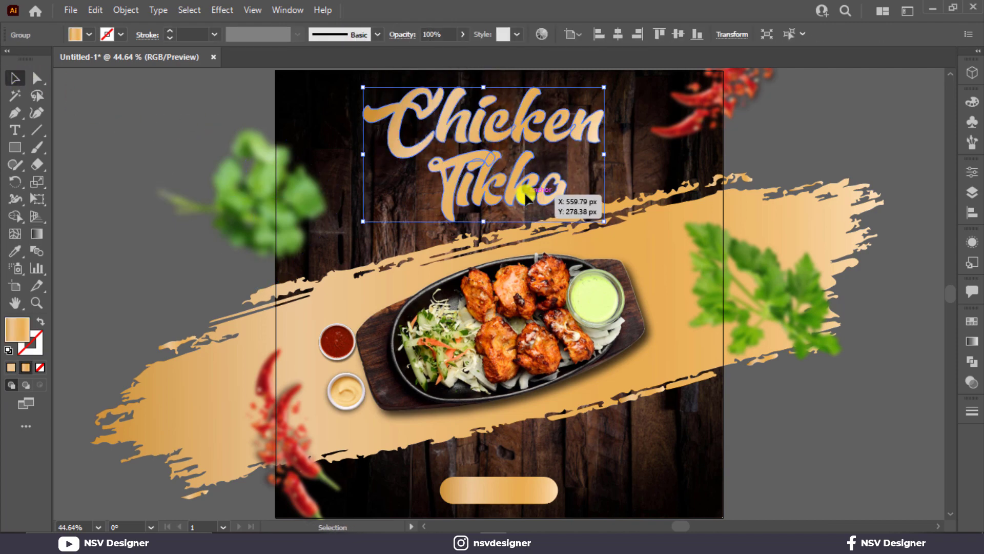
{"action": "left_click", "coordinate": [221, 10]}
{"action": "mouse_move", "coordinate": [360, 174]}
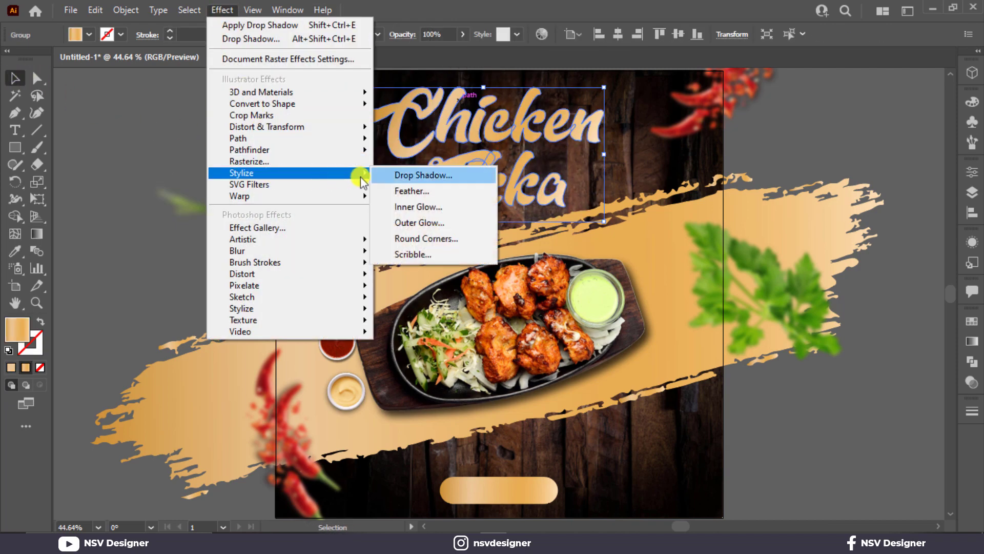
{"action": "left_click", "coordinate": [407, 174]}
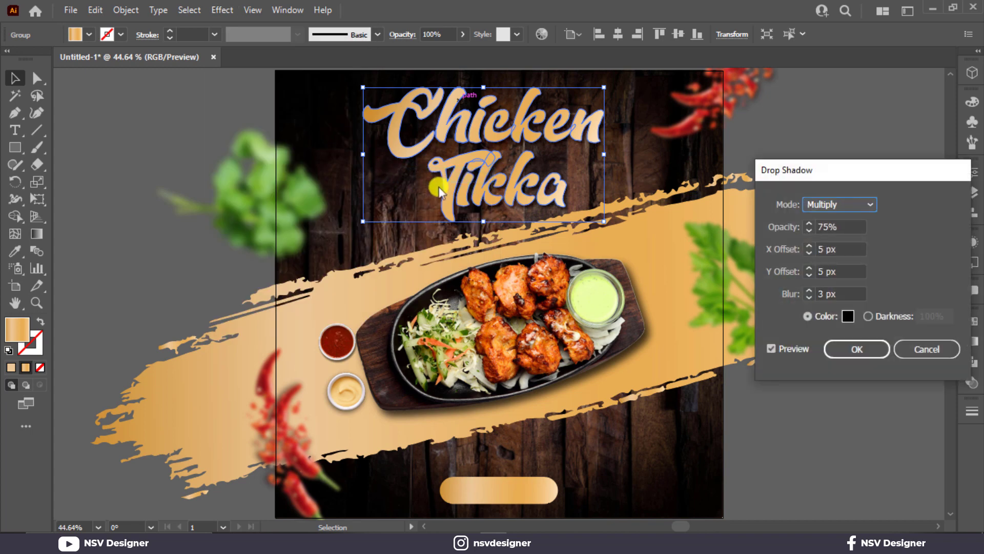
{"action": "left_click", "coordinate": [809, 290]}
{"action": "left_click", "coordinate": [808, 267]}
{"action": "left_click", "coordinate": [808, 247]}
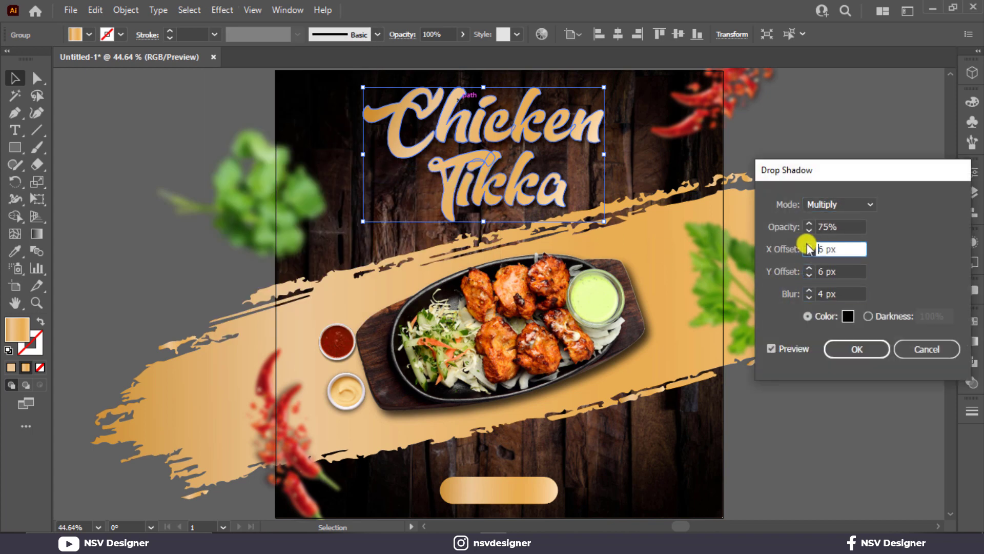
{"action": "left_click", "coordinate": [844, 346]}
{"action": "left_click", "coordinate": [819, 443]}
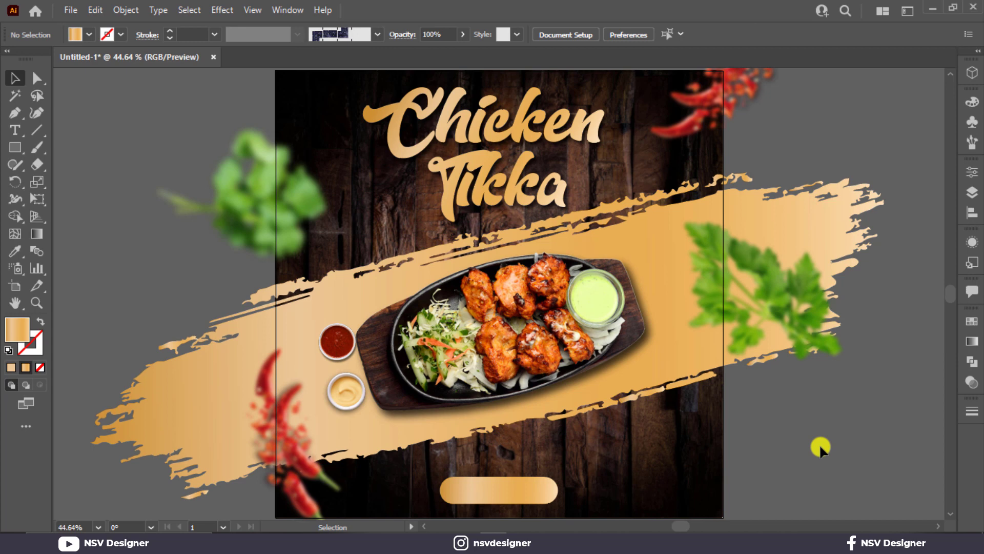
{"action": "left_click", "coordinate": [14, 132]}
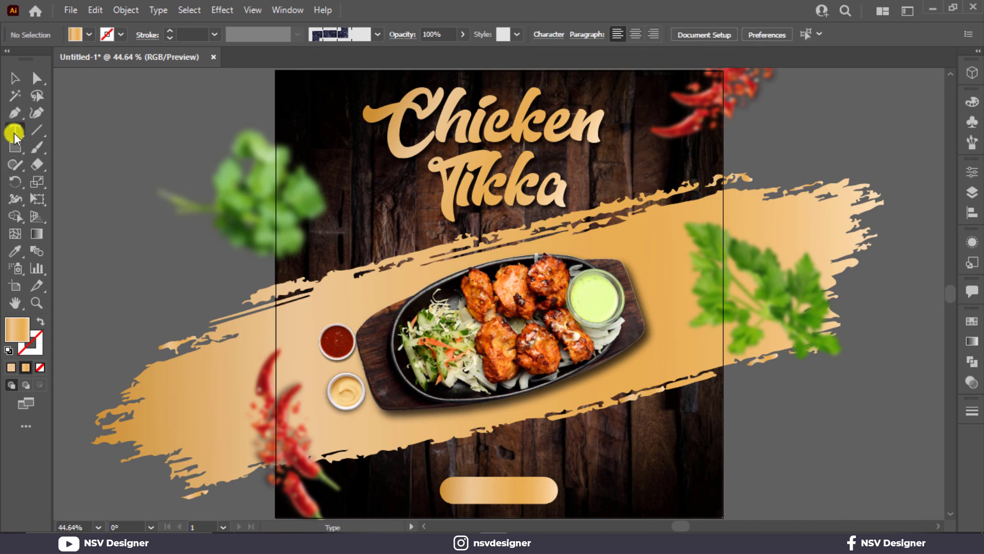
Type ORDER NOW in Montserrat ExtraBold and place it on the gold pill button.
{"action": "left_click", "coordinate": [762, 442]}
{"action": "type", "text": "ORDER NOW"}
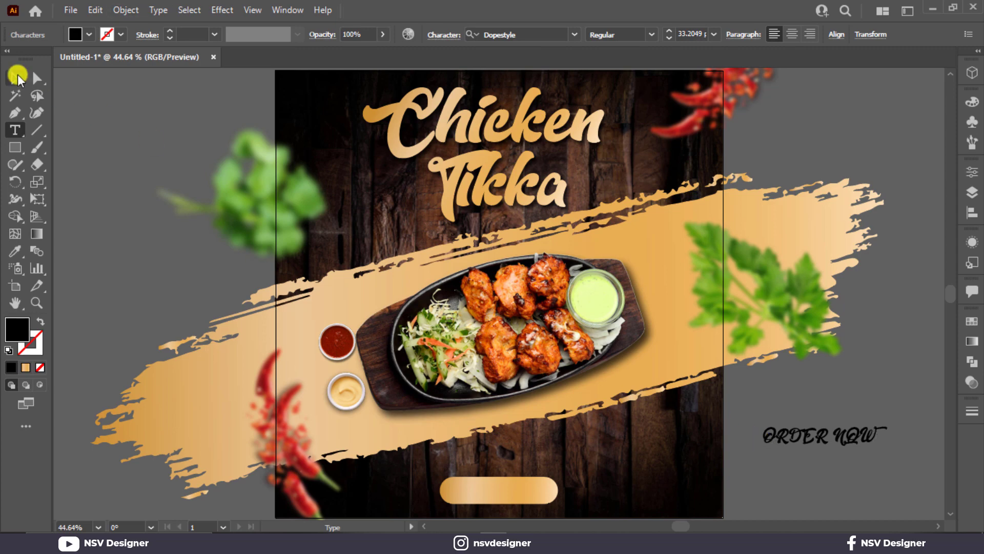
{"action": "left_click", "coordinate": [18, 77]}
{"action": "left_click", "coordinate": [545, 35]}
{"action": "type", "text": "mont"}
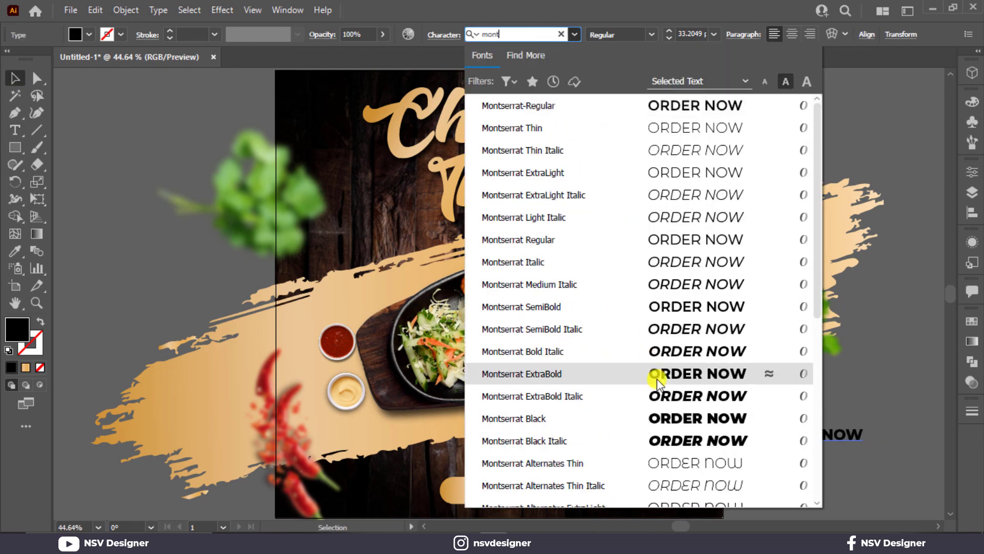
{"action": "left_click", "coordinate": [657, 382]}
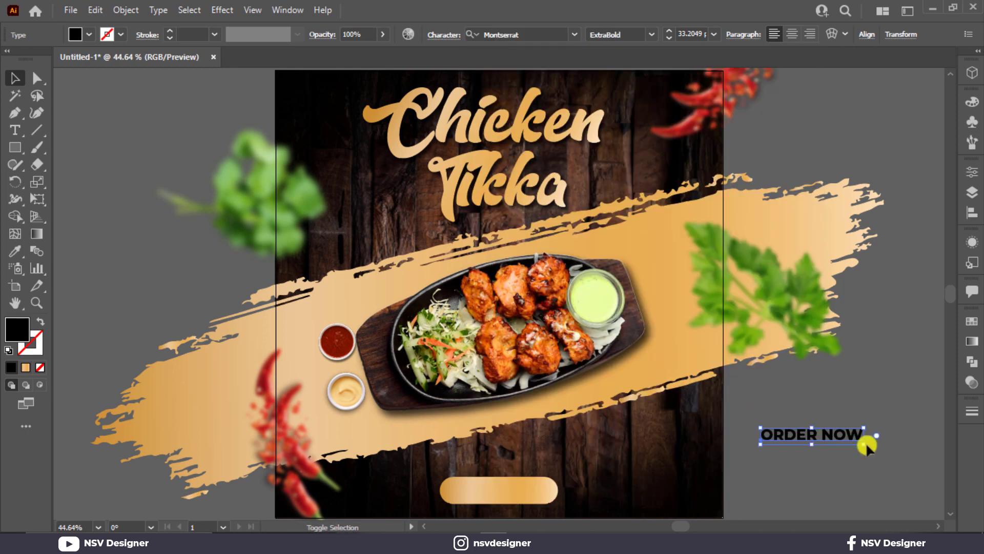
{"action": "left_click_drag", "start_coordinate": [865, 446], "coordinate": [796, 491]}
Retype a text copy as 'FREE DELEVERY' and a copy below as the delivery number at 38 pt.
{"action": "triple_click", "coordinate": [795, 491]}
{"action": "type", "text": "FREE DELEVERY"}
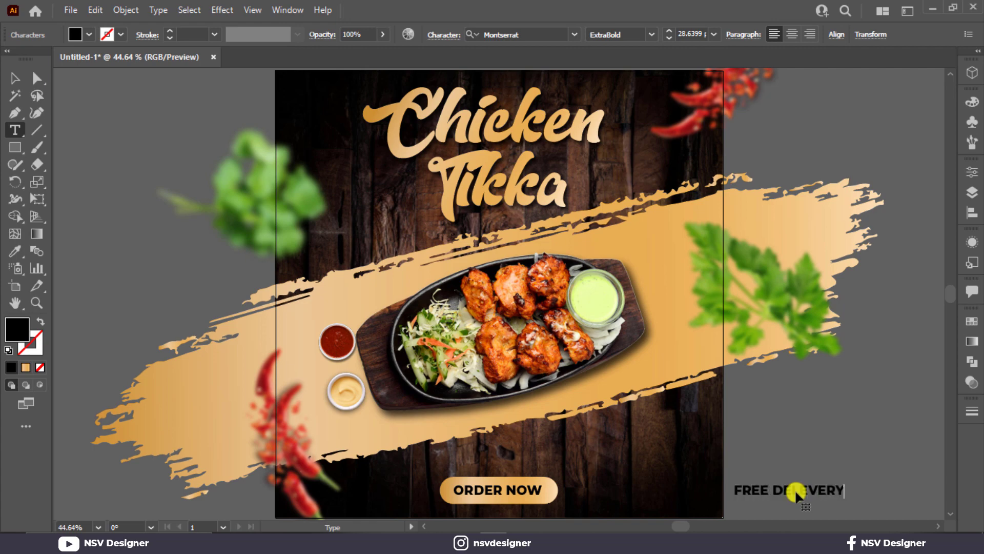
{"action": "left_click", "coordinate": [15, 79]}
{"action": "scroll", "coordinate": [799, 372], "scroll_direction": "down", "scroll_amount": 4}
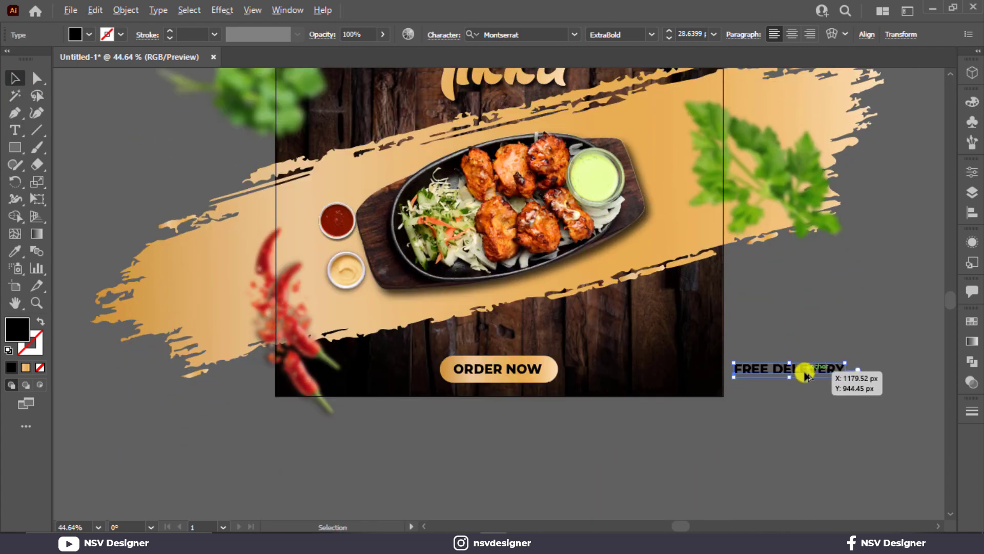
{"action": "left_click_drag", "start_coordinate": [805, 377], "coordinate": [804, 391]}
{"action": "triple_click", "coordinate": [804, 391]}
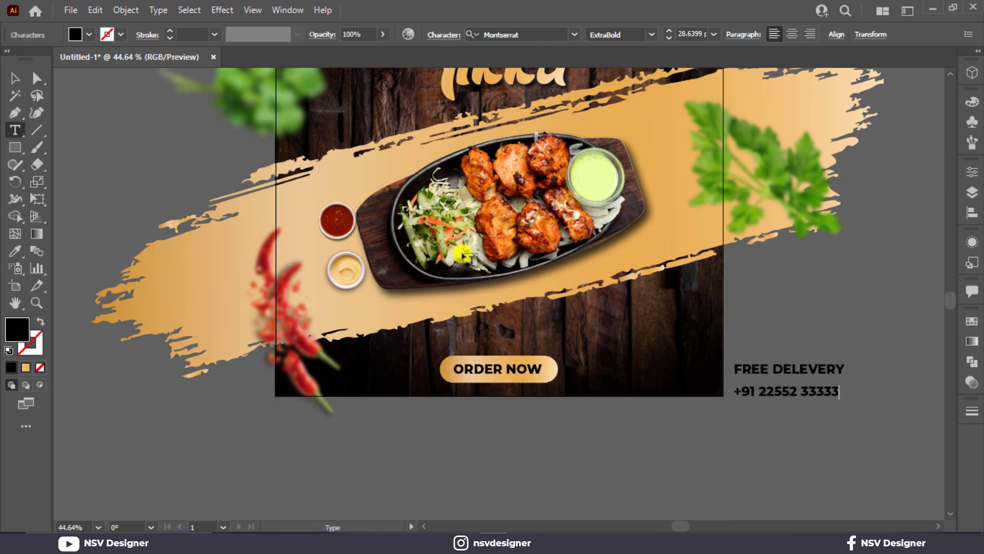
{"action": "left_click", "coordinate": [15, 78]}
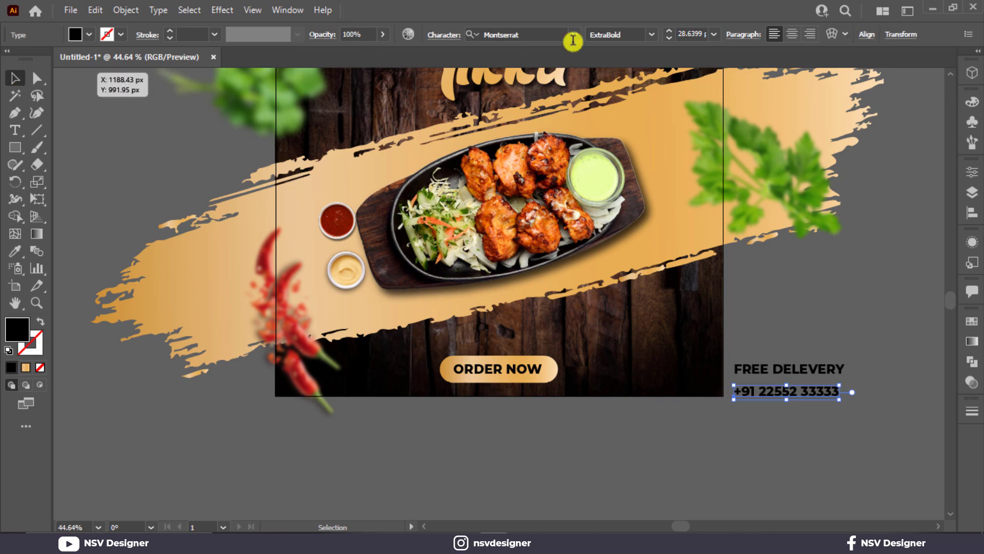
{"action": "scroll", "coordinate": [696, 34], "scroll_direction": "up", "scroll_amount": 9}
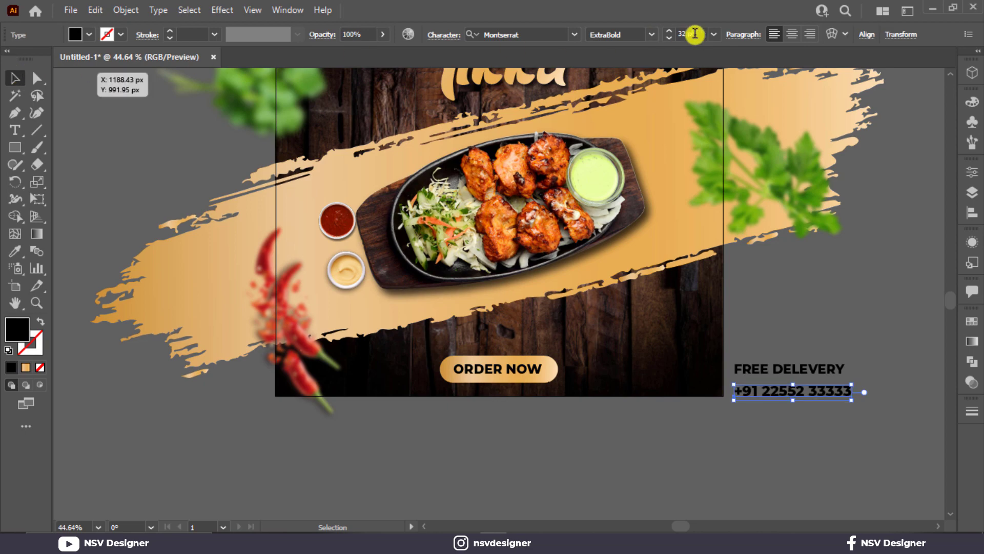
{"action": "left_click", "coordinate": [915, 291]}
Set FREE DELEVERY to about 21 pt, right-aligned above the number, and outline both lines.
{"action": "left_click_drag", "start_coordinate": [845, 370], "coordinate": [674, 306]}
{"action": "scroll", "coordinate": [841, 371], "scroll_direction": "up", "scroll_amount": 1}
{"action": "scroll", "coordinate": [862, 381], "scroll_direction": "up", "scroll_amount": 2}
{"action": "scroll", "coordinate": [671, 329], "scroll_direction": "up", "scroll_amount": 2}
{"action": "left_click_drag", "start_coordinate": [666, 424], "coordinate": [688, 424]}
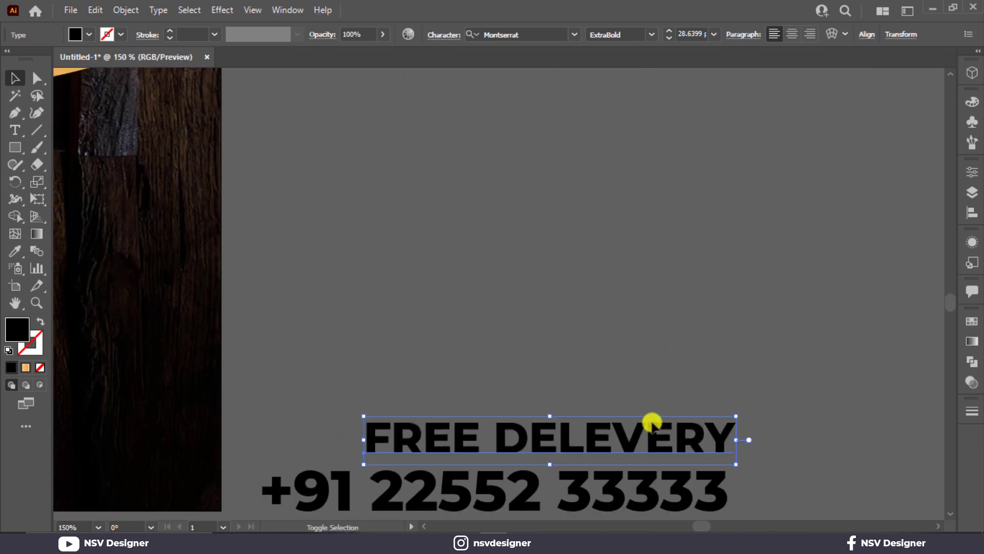
{"action": "left_click_drag", "start_coordinate": [365, 417], "coordinate": [472, 431]}
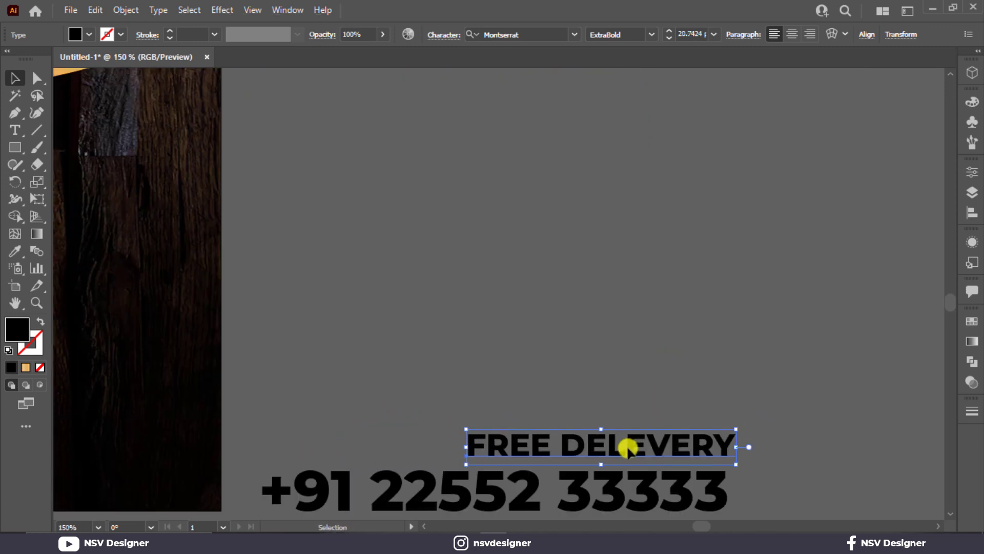
{"action": "left_click_drag", "start_coordinate": [626, 447], "coordinate": [622, 451]}
{"action": "left_click", "coordinate": [651, 488], "text": "shift"}
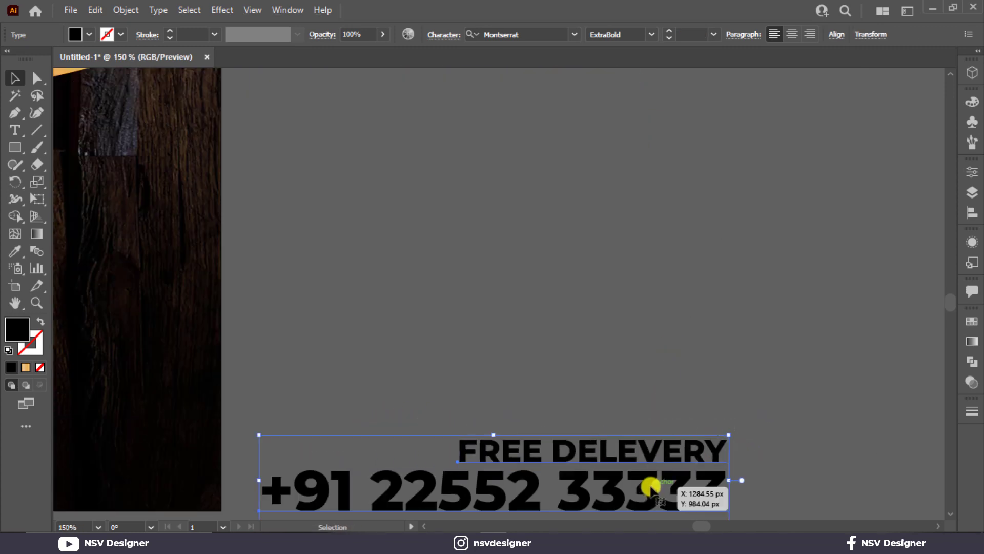
{"action": "right_click", "coordinate": [651, 487]}
{"action": "left_click", "coordinate": [699, 293]}
{"action": "key", "text": "ctrl+0"}
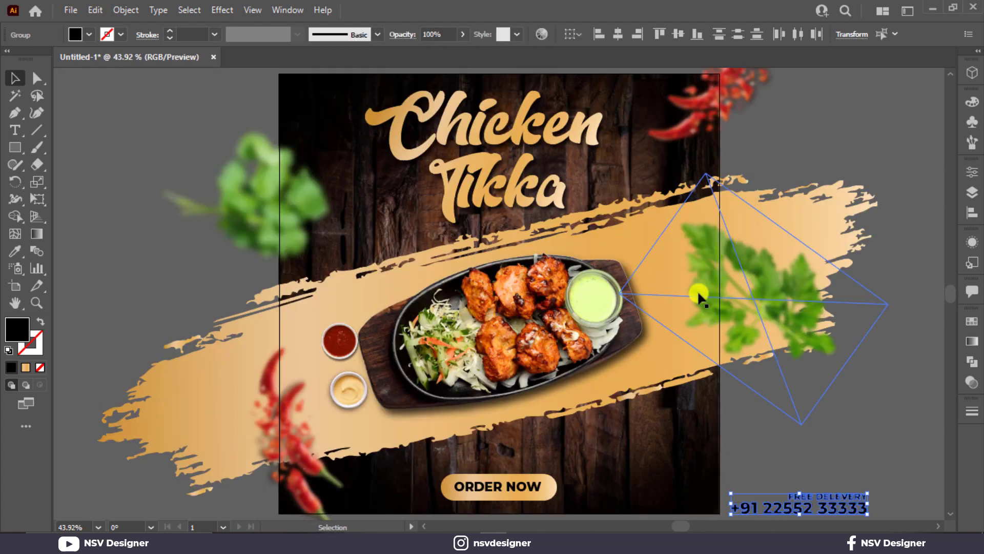
Colour the delivery phone text gold from the artwork and lay a gold gradient across it.
{"action": "key", "text": "i"}
{"action": "left_click", "coordinate": [640, 226]}
{"action": "key", "text": "v"}
{"action": "left_click", "coordinate": [864, 411]}
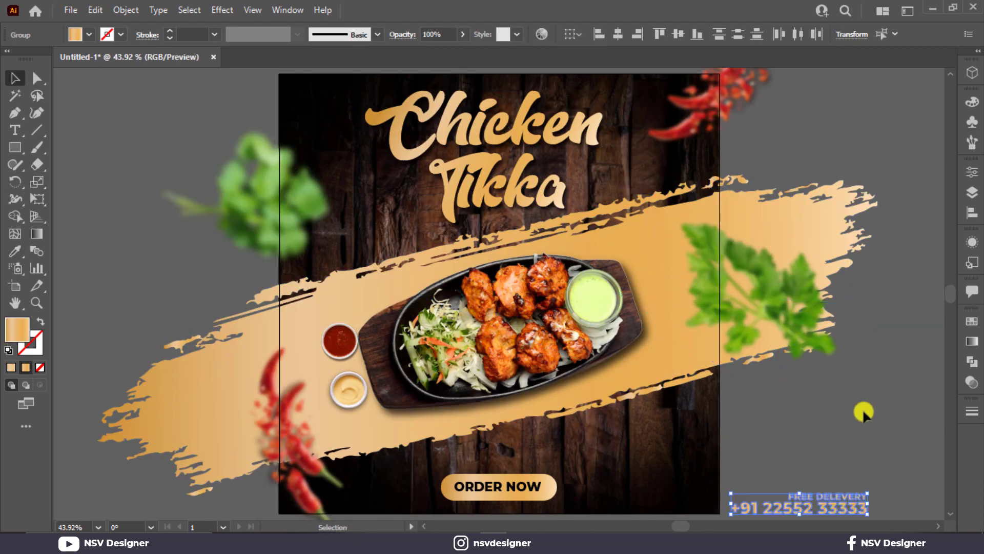
{"action": "scroll", "coordinate": [889, 431], "scroll_direction": "down", "scroll_amount": 3}
{"action": "scroll", "coordinate": [874, 403], "scroll_direction": "up", "scroll_amount": 3}
{"action": "left_click", "coordinate": [787, 434]}
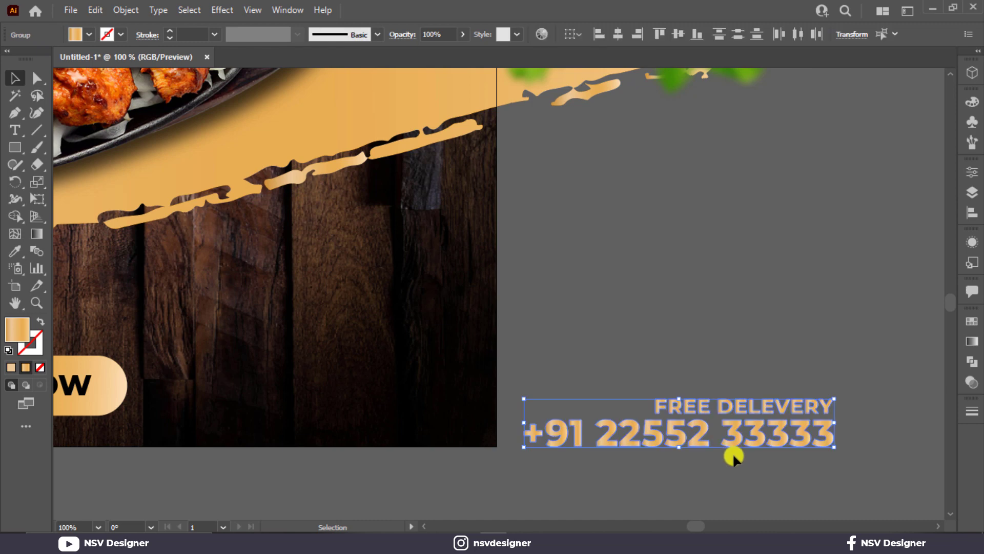
{"action": "key", "text": "g"}
{"action": "left_click_drag", "start_coordinate": [560, 396], "coordinate": [857, 444]}
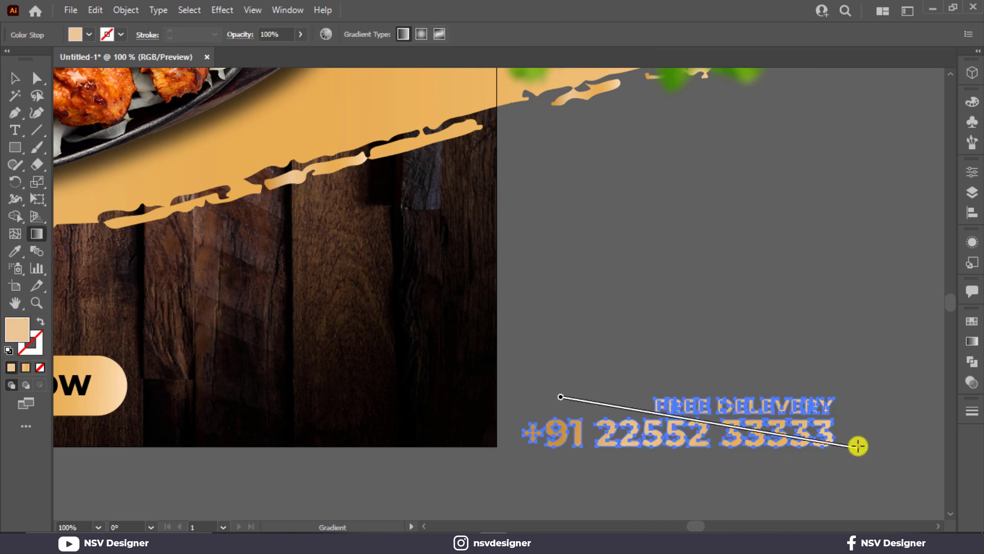
{"action": "key", "text": "v"}
{"action": "left_click", "coordinate": [907, 365]}
Move the delivery text beside the ORDER NOW button at the poster's bottom.
{"action": "left_click", "coordinate": [802, 450]}
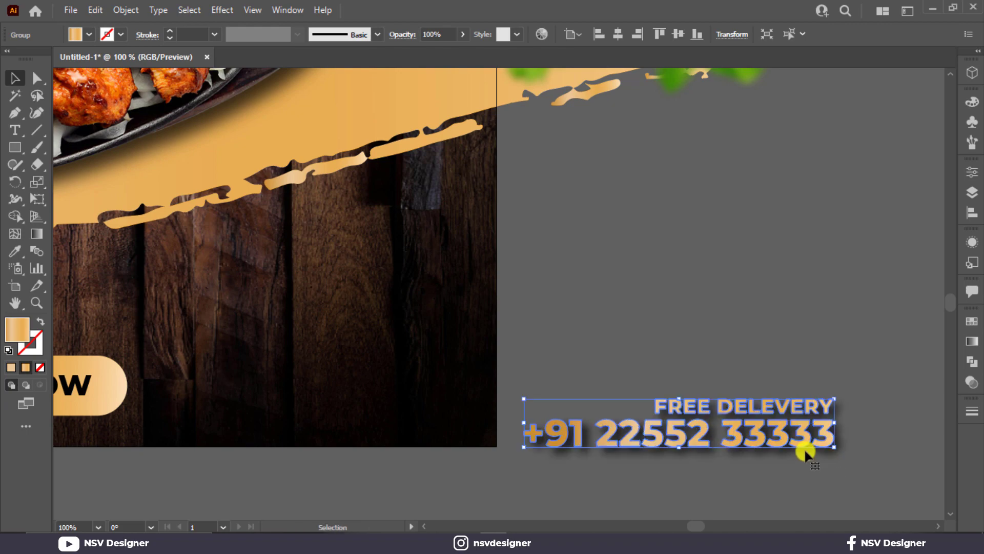
{"action": "key", "text": "ctrl+0"}
{"action": "left_click", "coordinate": [829, 525]}
{"action": "scroll", "coordinate": [607, 451], "scroll_direction": "down", "scroll_amount": 2}
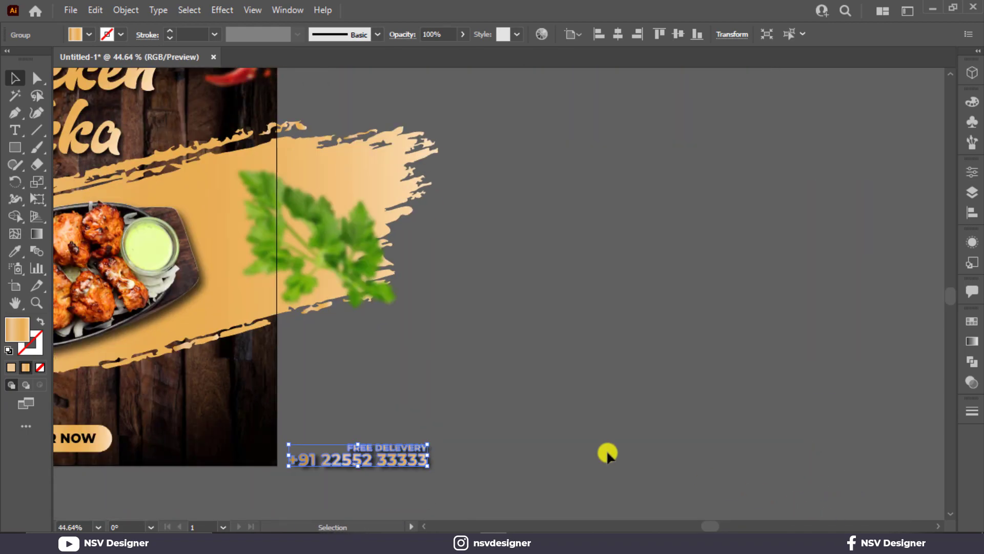
{"action": "left_click_drag", "start_coordinate": [518, 434], "coordinate": [907, 378]}
{"action": "left_click_drag", "start_coordinate": [778, 403], "coordinate": [619, 382]}
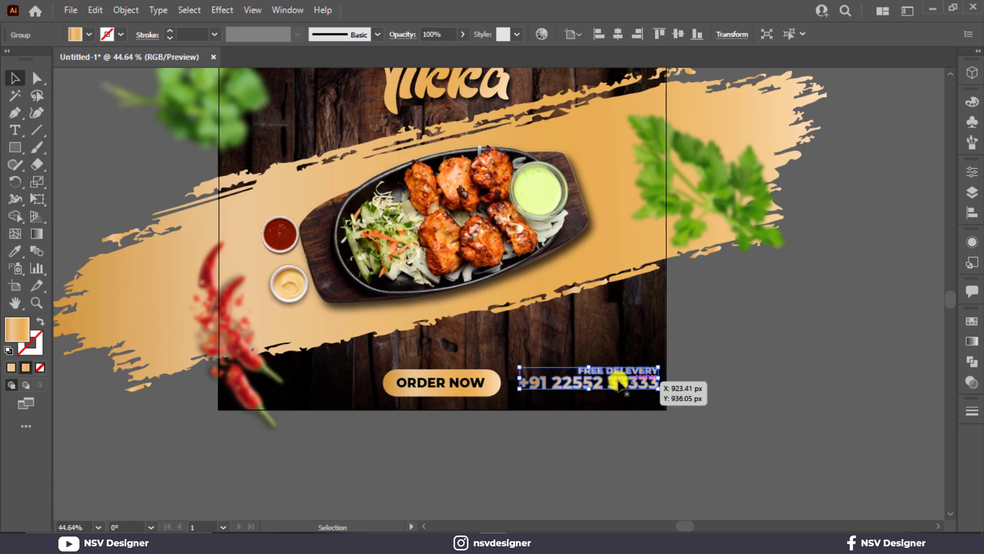
{"action": "left_click", "coordinate": [449, 384], "text": "shift"}
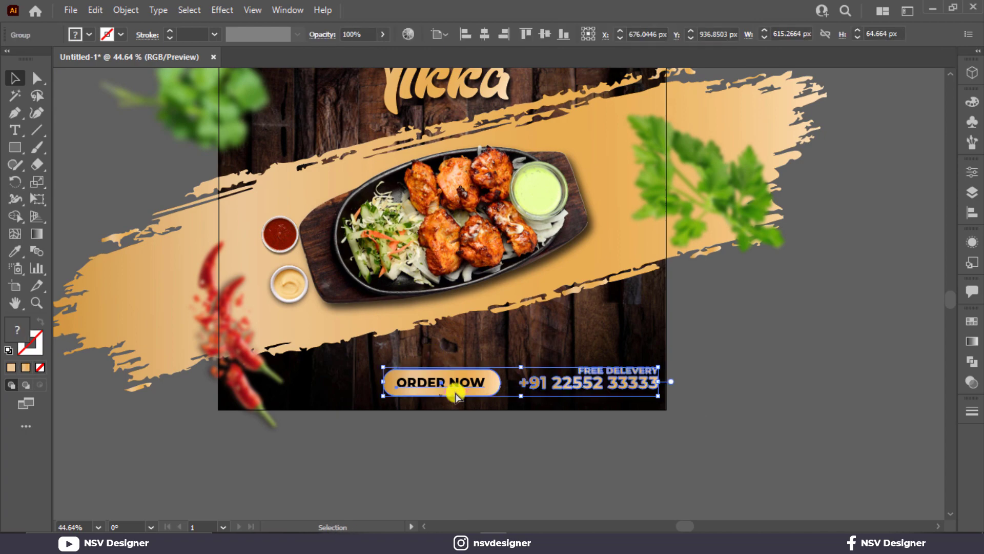
Ungroup the selection and regroup the button with its ORDER NOW text.
{"action": "scroll", "coordinate": [455, 396], "scroll_direction": "up", "scroll_amount": 2}
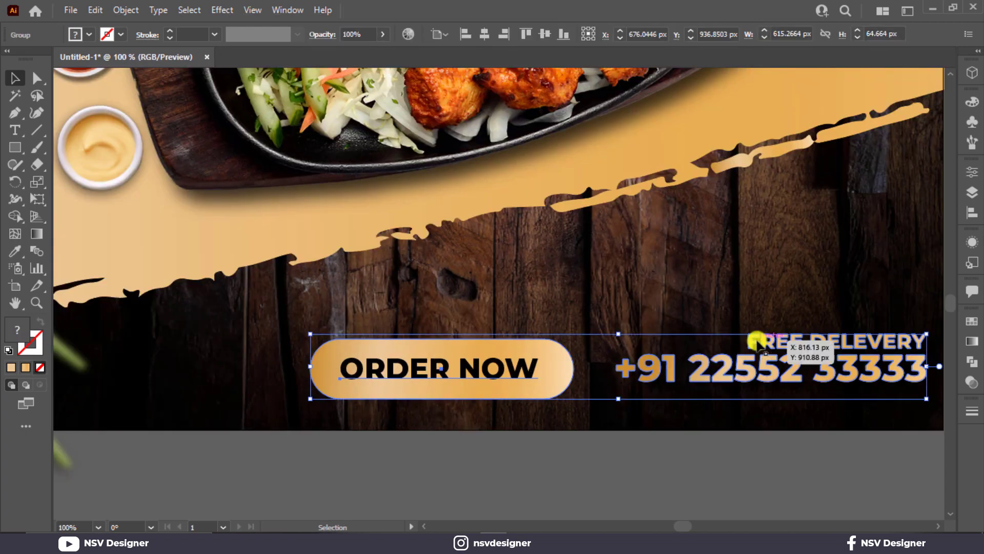
{"action": "right_click", "coordinate": [757, 341]}
{"action": "left_click", "coordinate": [813, 208]}
{"action": "left_click_drag", "start_coordinate": [452, 296], "coordinate": [511, 395]}
{"action": "key", "text": "ctrl+g"}
{"action": "left_click", "coordinate": [712, 432]}
Shrink the delivery text, vertically centre it with ORDER NOW, and nudge it into the bottom-right corner.
{"action": "left_click_drag", "start_coordinate": [741, 391], "coordinate": [516, 400]}
{"action": "left_click", "coordinate": [538, 388]}
{"action": "left_click_drag", "start_coordinate": [392, 392], "coordinate": [485, 381]}
{"action": "left_click", "coordinate": [310, 388]}
{"action": "left_click", "coordinate": [647, 390], "text": "shift"}
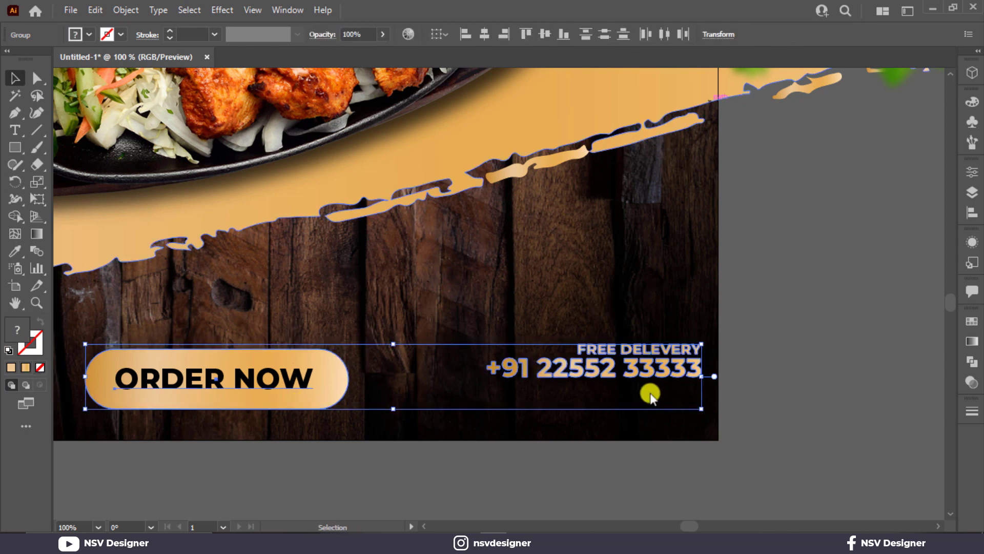
{"action": "left_click", "coordinate": [546, 35]}
{"action": "left_click_drag", "start_coordinate": [666, 372], "coordinate": [660, 384]}
{"action": "left_click", "coordinate": [808, 375]}
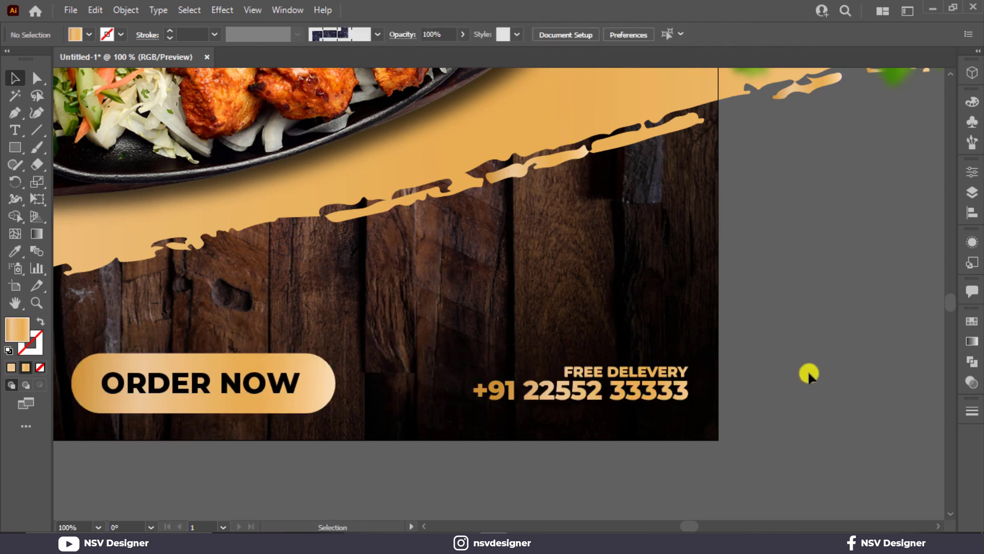
{"action": "key", "text": "ctrl+0"}
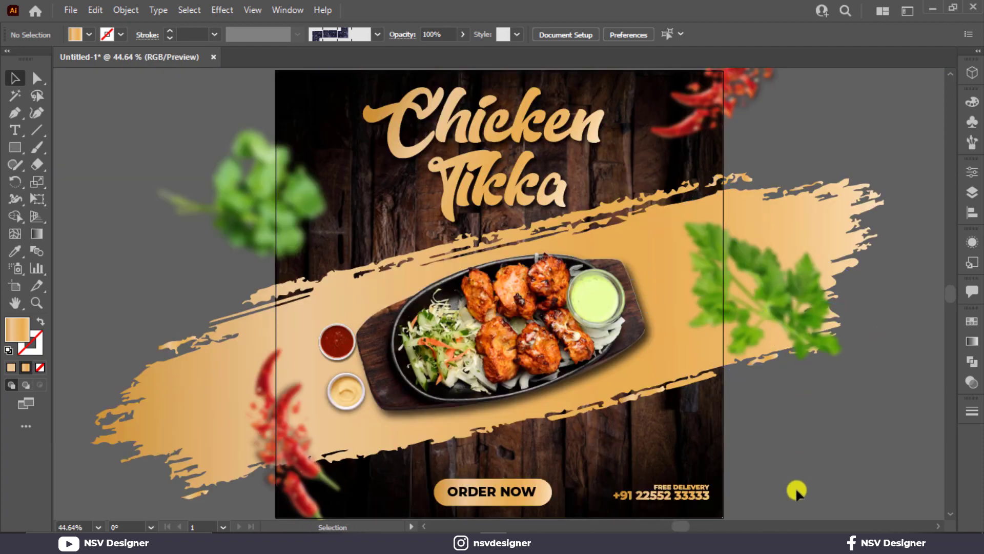
{"action": "left_click", "coordinate": [15, 130]}
Duplicate YOUR directly below itself and change the copy's text to LOGO.
{"action": "left_click", "coordinate": [93, 130]}
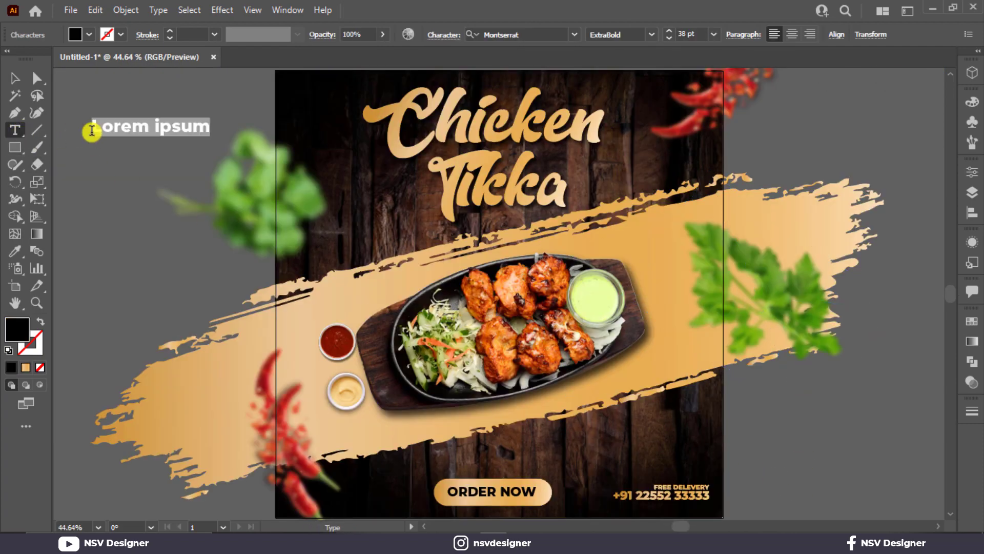
{"action": "key", "text": "BackSpace"}
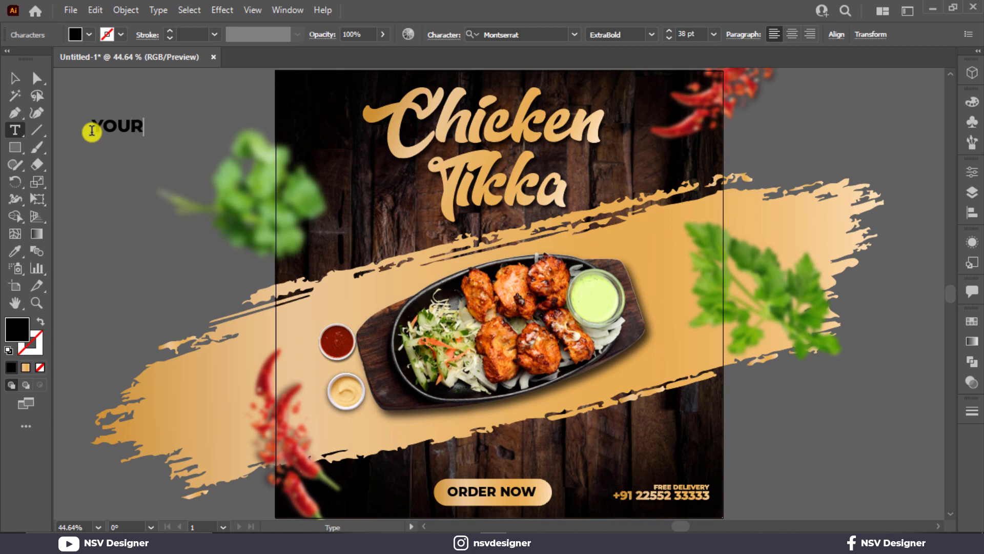
{"action": "left_click", "coordinate": [15, 78]}
{"action": "left_click", "coordinate": [124, 167]}
{"action": "left_click_drag", "start_coordinate": [129, 132], "coordinate": [128, 152]}
{"action": "double_click", "coordinate": [127, 145]}
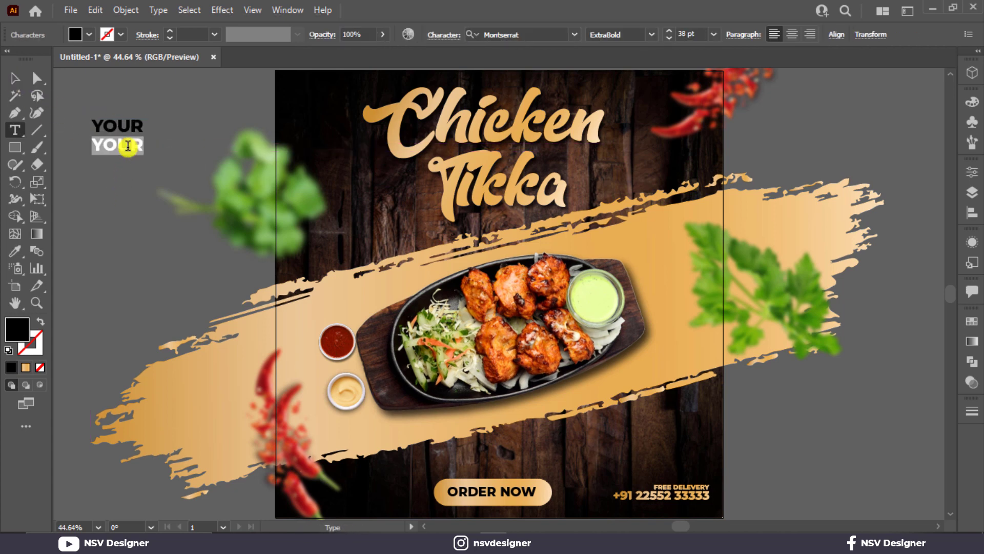
{"action": "left_click", "coordinate": [18, 89]}
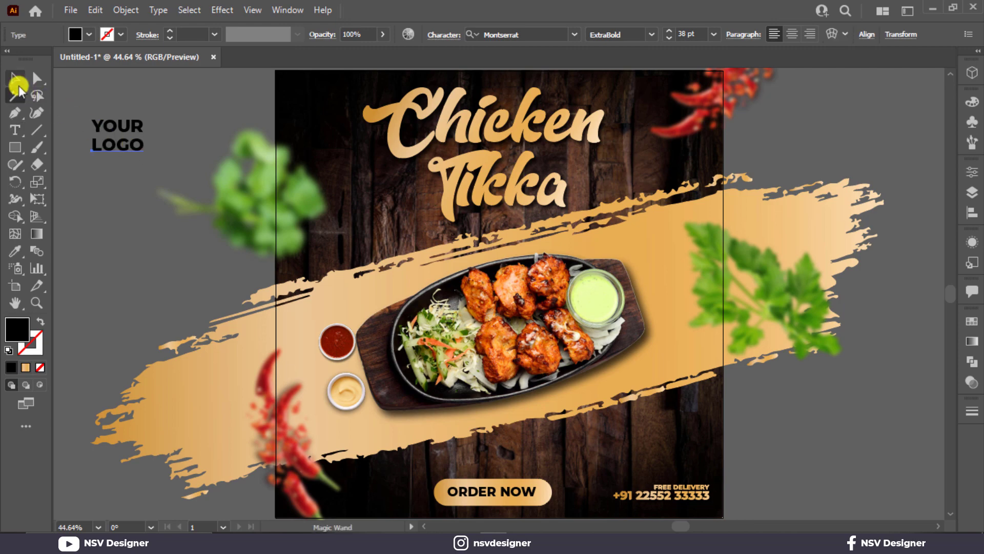
Nudge LOGO up closer to YOUR, undoing a trial enlargement.
{"action": "left_click", "coordinate": [17, 82]}
{"action": "left_click", "coordinate": [117, 100]}
{"action": "scroll", "coordinate": [115, 110], "scroll_direction": "up", "scroll_amount": 4}
{"action": "left_click_drag", "start_coordinate": [102, 132], "coordinate": [231, 176]}
{"action": "left_click_drag", "start_coordinate": [241, 267], "coordinate": [243, 251]}
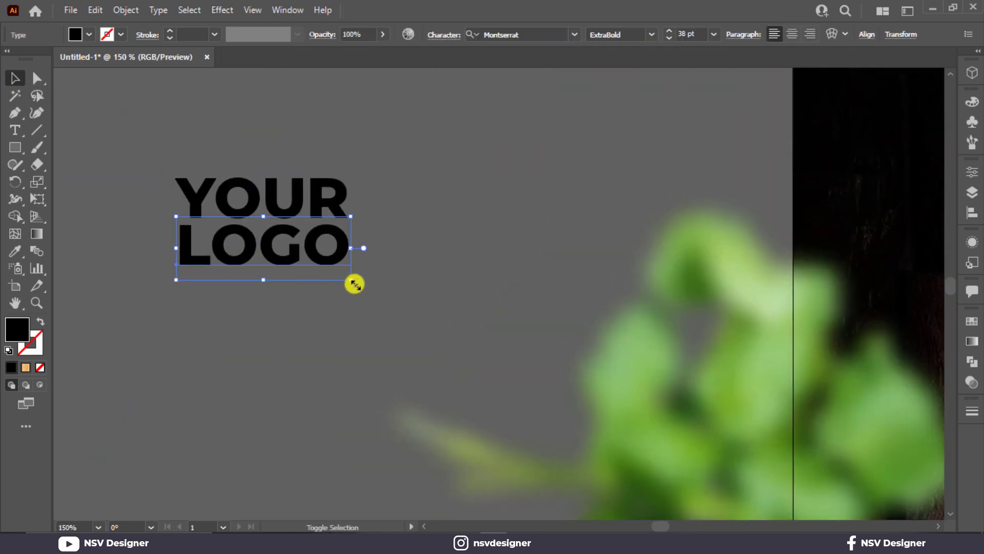
{"action": "left_click_drag", "start_coordinate": [353, 281], "coordinate": [354, 283]}
{"action": "left_click_drag", "start_coordinate": [384, 209], "coordinate": [347, 243]}
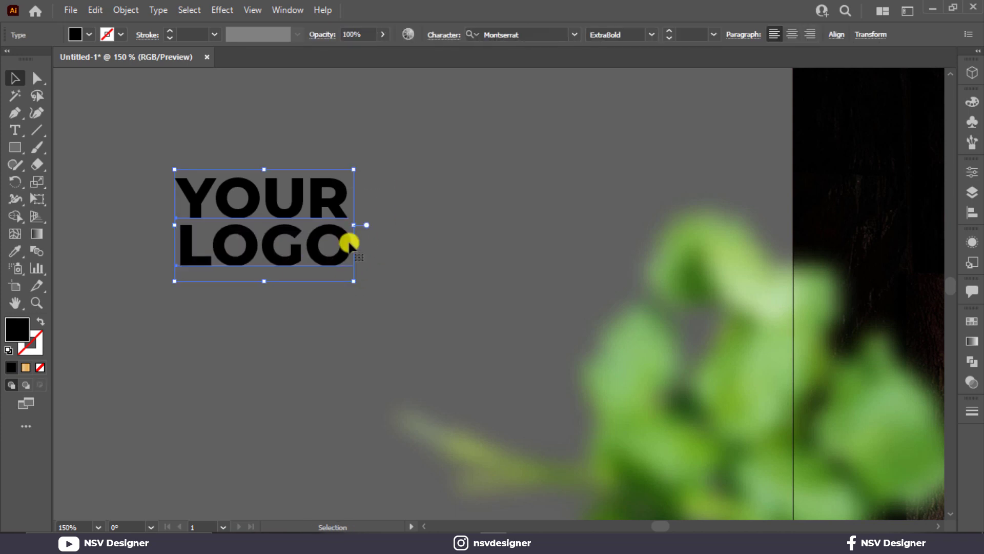
{"action": "left_click", "coordinate": [436, 228]}
{"action": "key", "text": "ctrl+z"}
{"action": "left_click", "coordinate": [385, 231]}
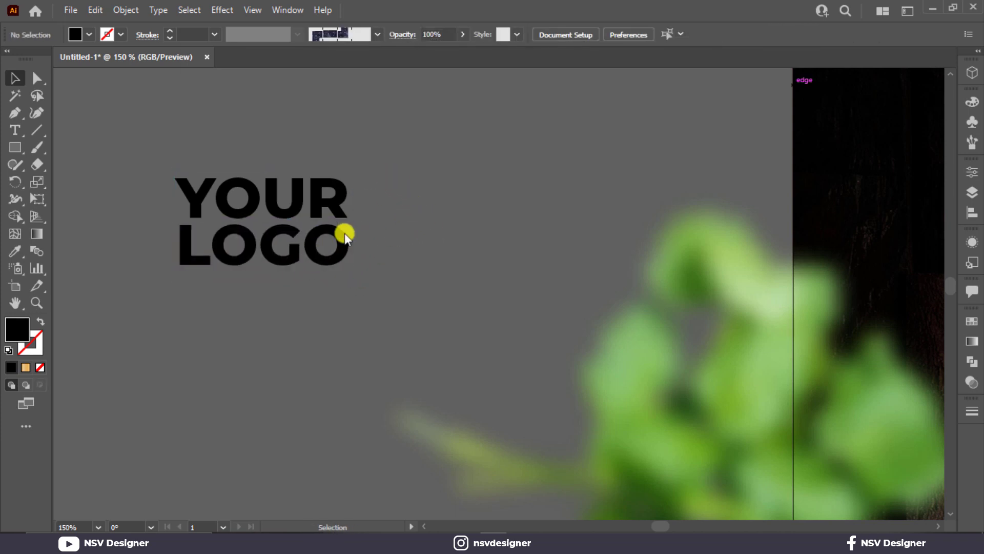
{"action": "left_click", "coordinate": [319, 252]}
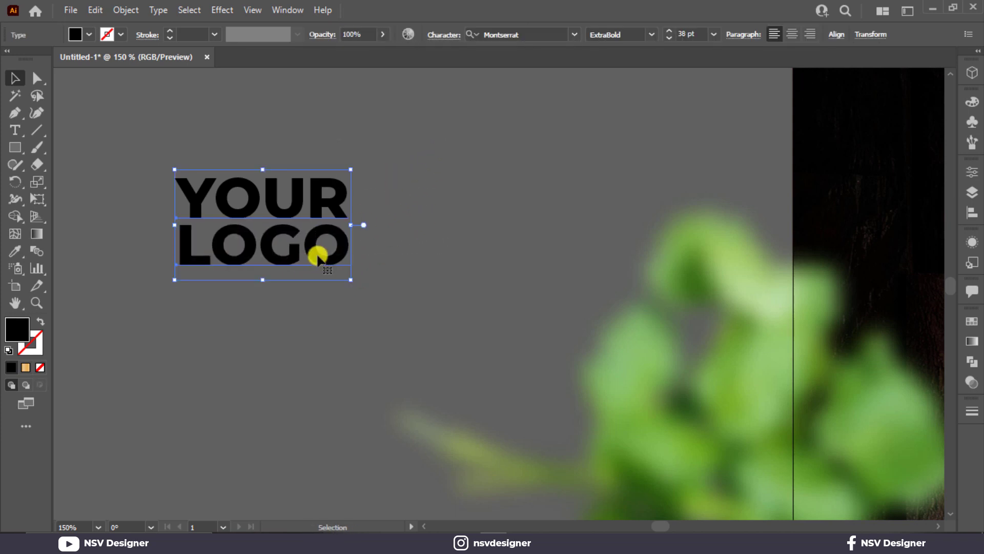
Sample the gold brush stroke colour onto the YOUR LOGO text.
{"action": "left_click", "coordinate": [836, 35]}
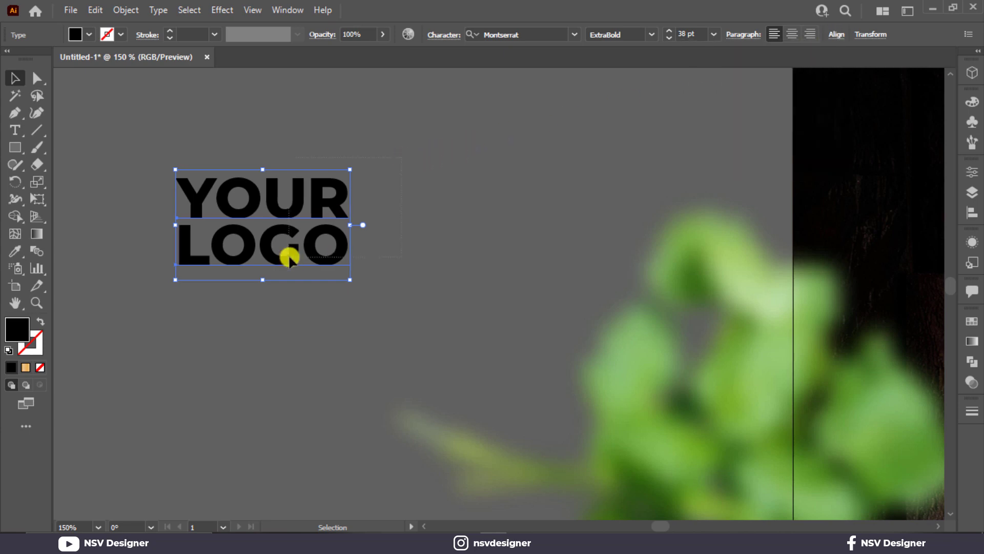
{"action": "key", "text": "ctrl+0"}
{"action": "key", "text": "i"}
{"action": "left_click", "coordinate": [658, 229]}
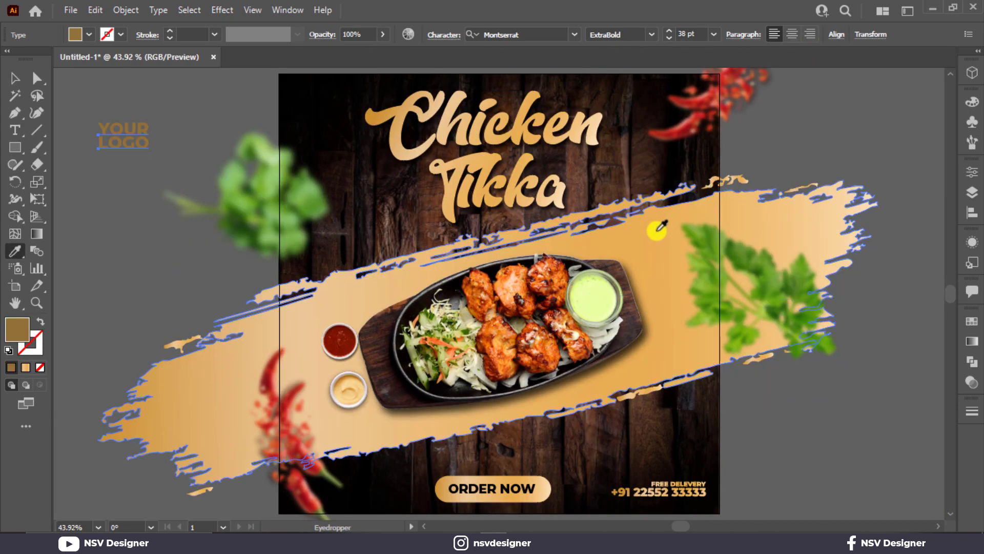
Apply the brush stroke's gold to YOUR LOGO and convert the text to outlines.
{"action": "left_click", "coordinate": [659, 228]}
{"action": "left_click", "coordinate": [15, 78]}
{"action": "right_click", "coordinate": [111, 126]}
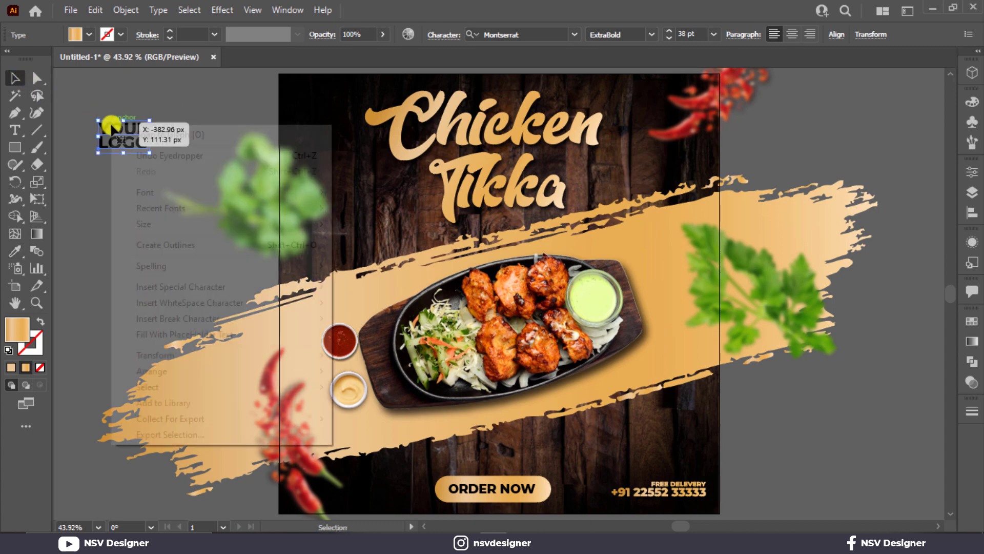
{"action": "left_click", "coordinate": [194, 242]}
Give the outlined logo the gold brush gradient, angled diagonally.
{"action": "key", "text": "i"}
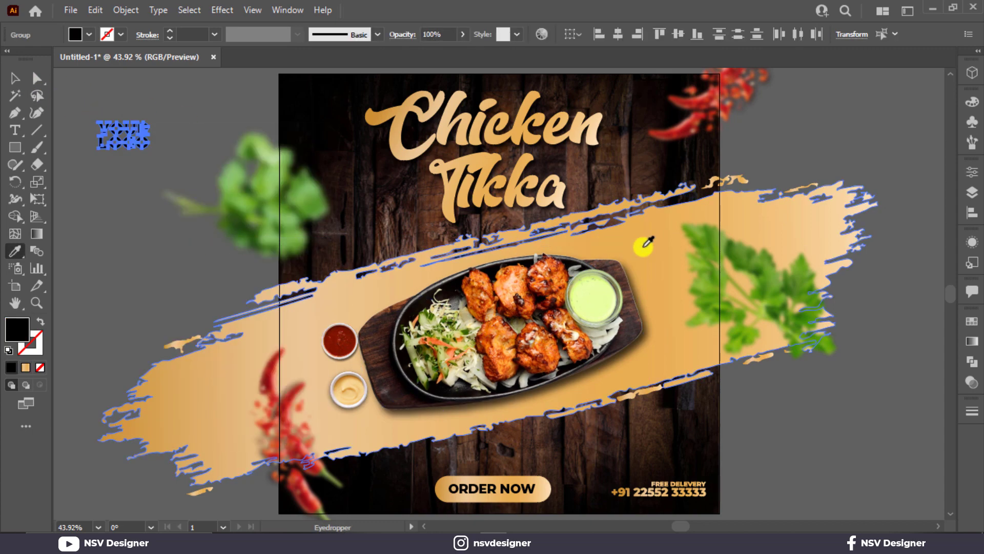
{"action": "left_click", "coordinate": [645, 245]}
{"action": "left_click", "coordinate": [14, 78]}
{"action": "left_click", "coordinate": [92, 142]}
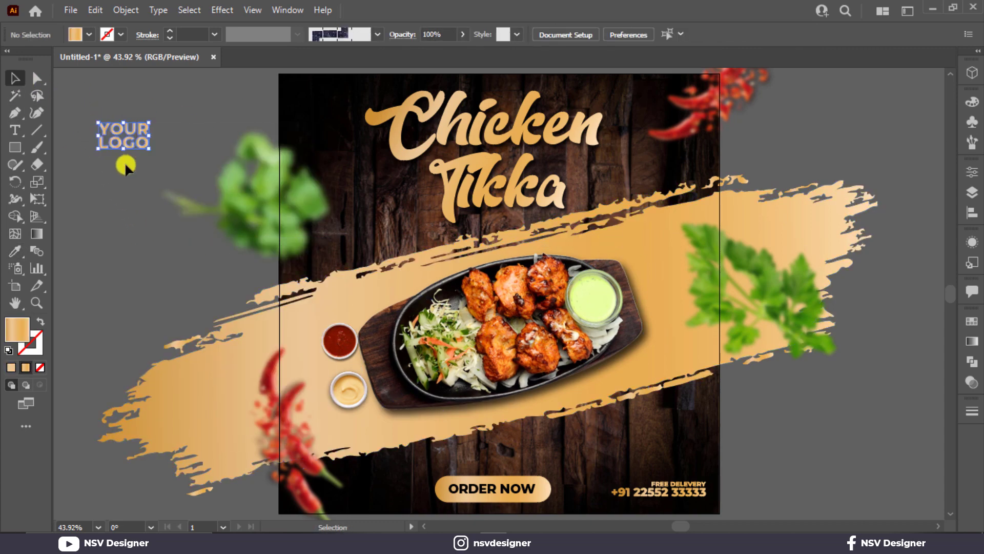
{"action": "key", "text": "g"}
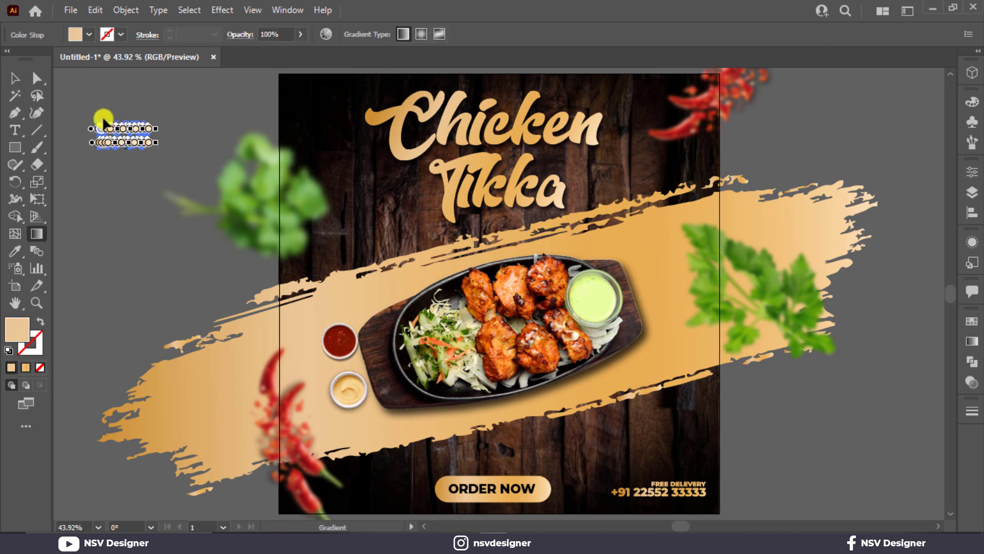
{"action": "mouse_move", "coordinate": [103, 117]}
{"action": "left_mouse_down"}
{"action": "mouse_move", "coordinate": [154, 149]}
{"action": "mouse_move", "coordinate": [152, 167]}
{"action": "left_mouse_up"}
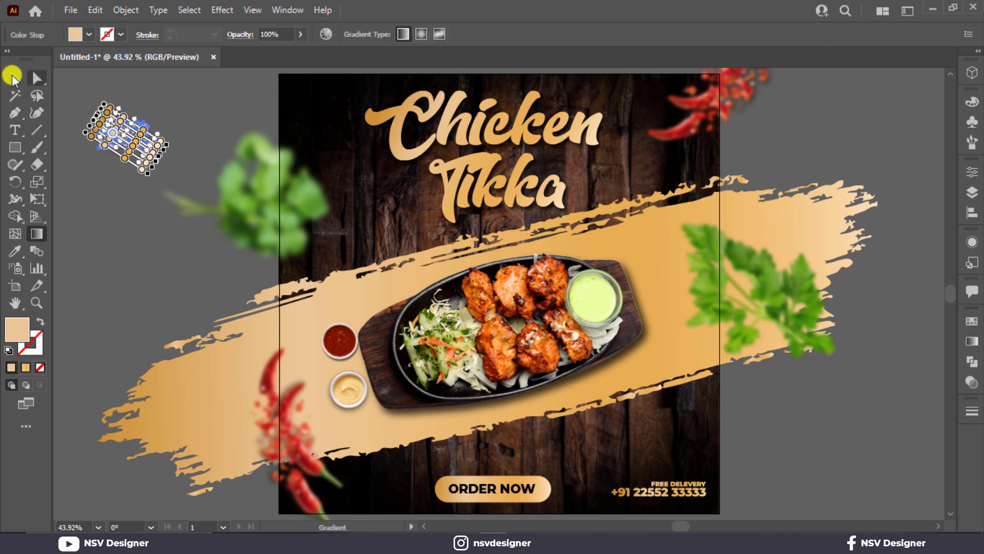
{"action": "left_click", "coordinate": [12, 77]}
{"action": "left_click", "coordinate": [134, 165]}
{"action": "left_click", "coordinate": [134, 165]}
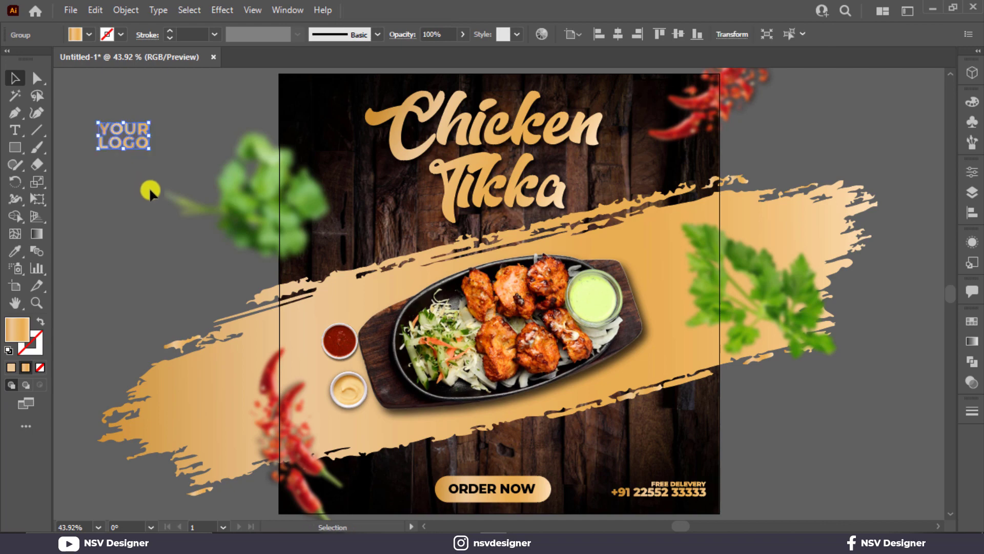
Move the YOUR LOGO group into the poster's top-left corner and scale it down slightly.
{"action": "left_click", "coordinate": [137, 132]}
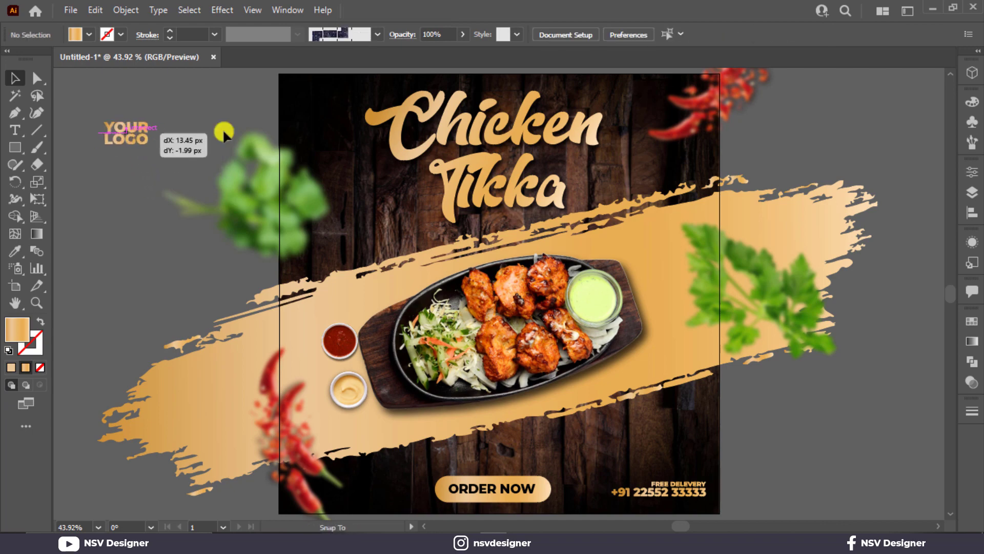
{"action": "left_click_drag", "start_coordinate": [127, 137], "coordinate": [322, 104]}
{"action": "scroll", "coordinate": [317, 109], "scroll_direction": "up", "scroll_amount": 3}
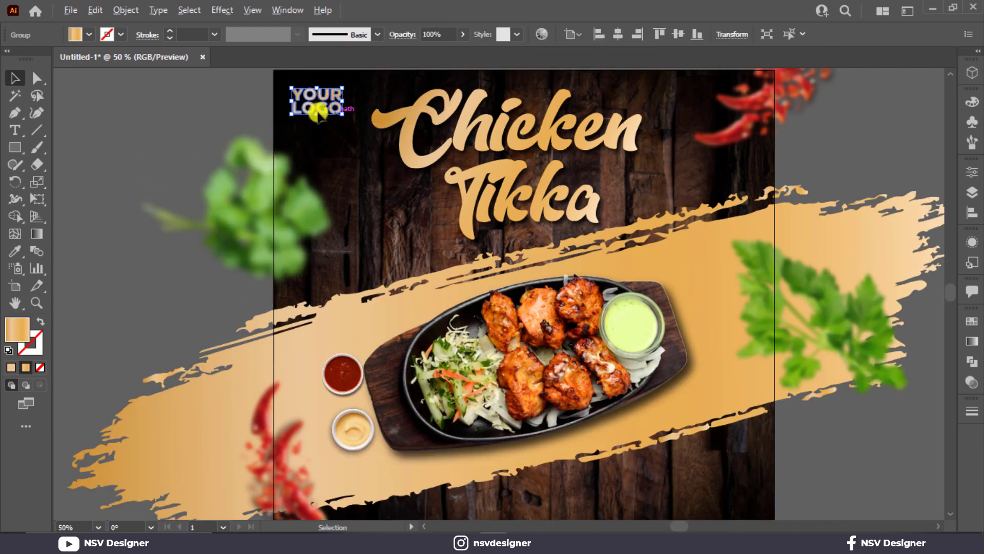
{"action": "left_click_drag", "start_coordinate": [313, 141], "coordinate": [325, 234]}
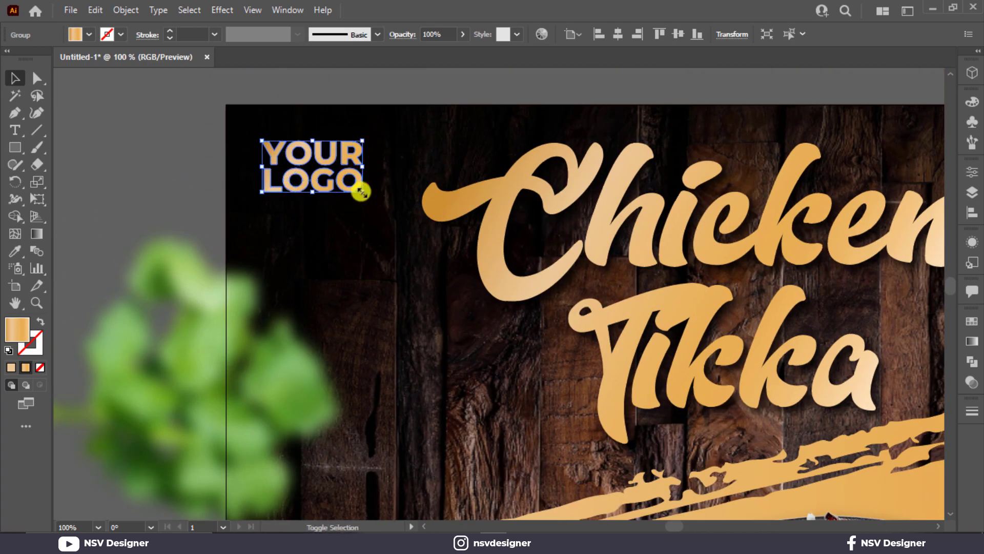
{"action": "left_click_drag", "start_coordinate": [361, 192], "coordinate": [336, 182]}
{"action": "left_click", "coordinate": [190, 159]}
{"action": "key", "text": "ctrl+0"}
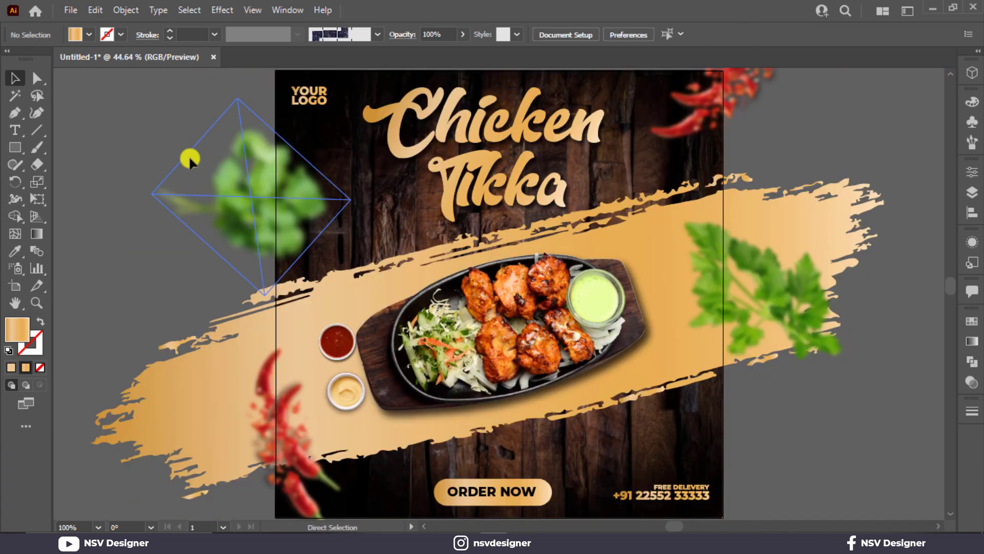
Draw a 1000×1000 px brown square centred horizontally and vertically on the artboard.
{"action": "left_click", "coordinate": [24, 149]}
{"action": "left_click", "coordinate": [130, 172]}
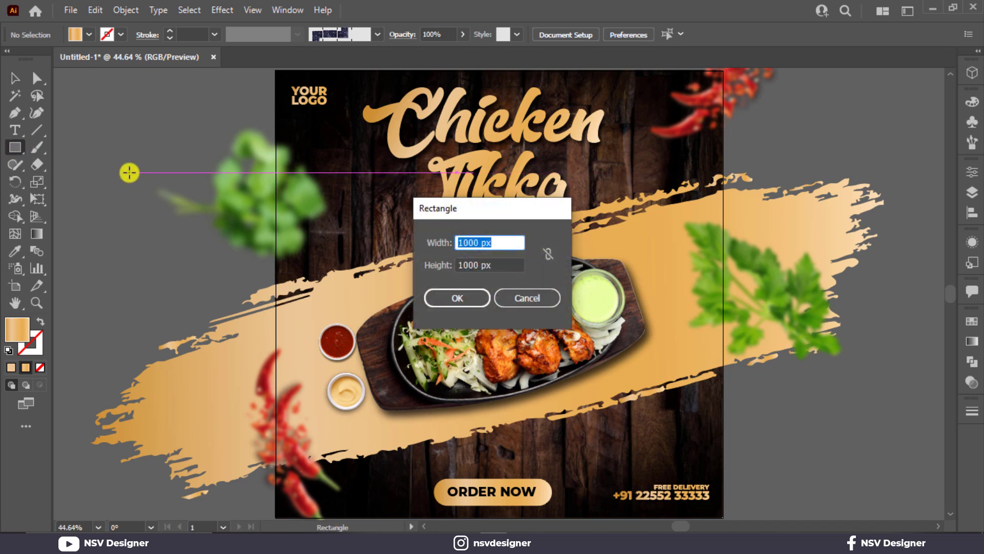
{"action": "key", "text": "Return"}
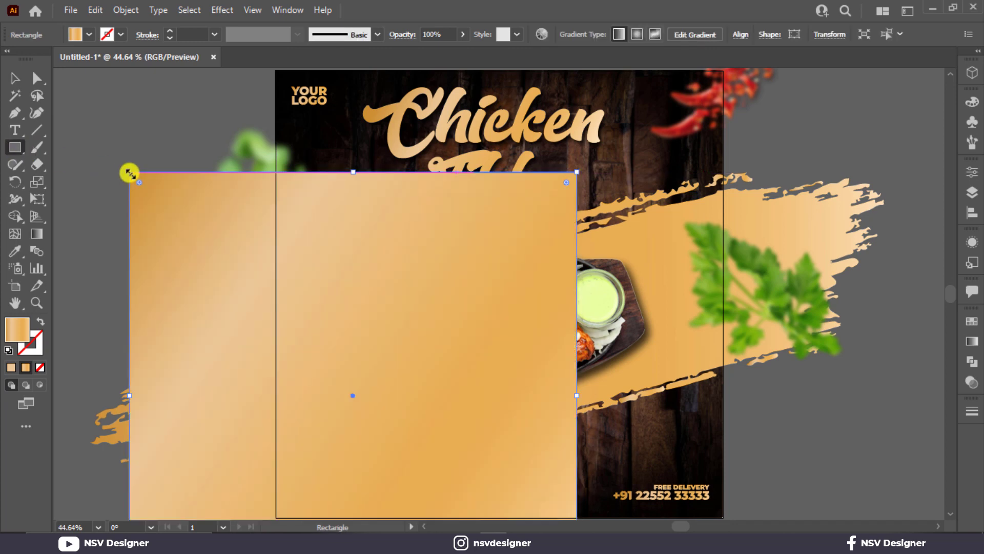
{"action": "left_click", "coordinate": [77, 34]}
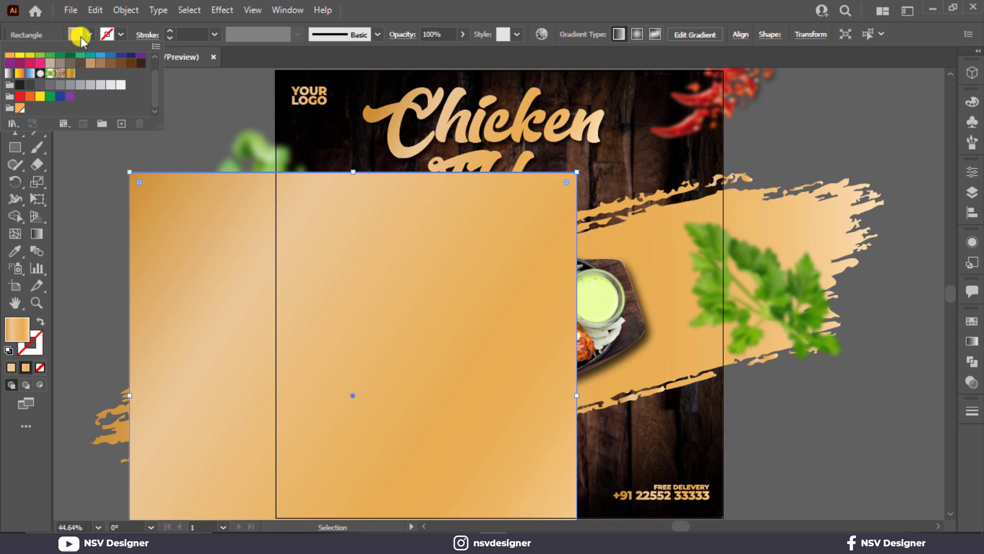
{"action": "left_click", "coordinate": [100, 63]}
{"action": "left_click", "coordinate": [405, 10]}
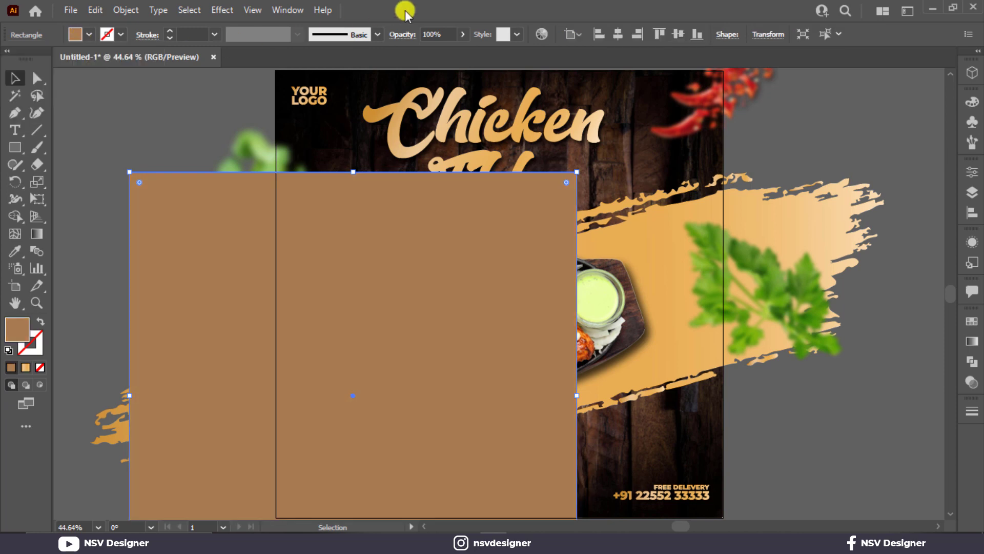
{"action": "left_click", "coordinate": [617, 34]}
{"action": "left_click", "coordinate": [673, 34]}
Select all poster objects and make a clipping mask from the top square.
{"action": "key", "text": "ctrl+alt+2"}
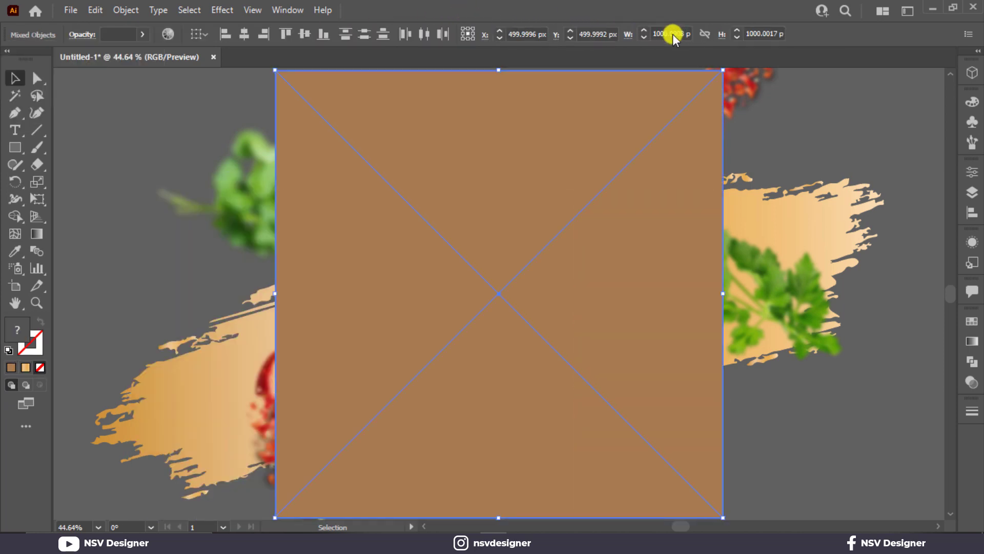
{"action": "left_click", "coordinate": [138, 82]}
{"action": "scroll", "coordinate": [191, 116], "scroll_direction": "down", "scroll_amount": 1}
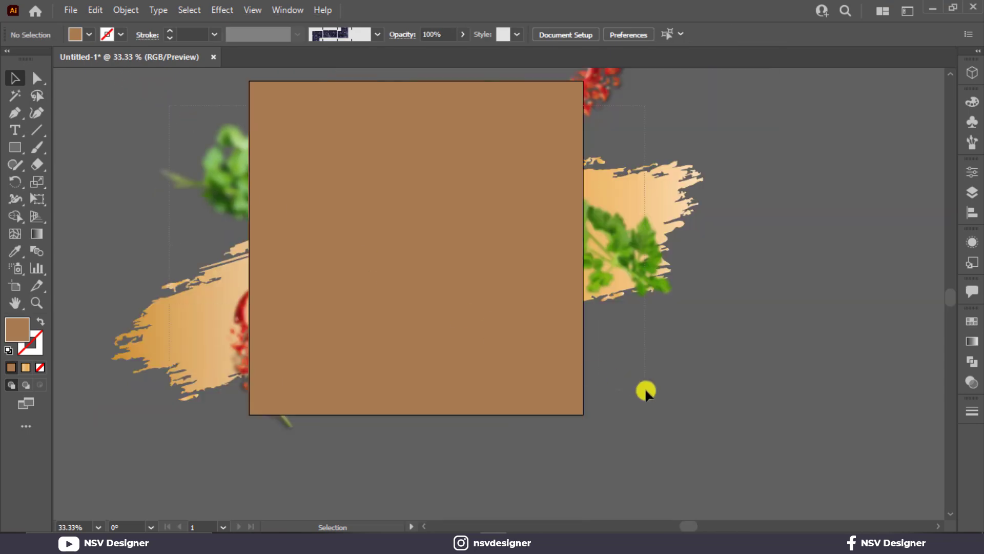
{"action": "key", "text": "ctrl+a"}
{"action": "right_click", "coordinate": [515, 329]}
{"action": "left_click", "coordinate": [570, 217]}
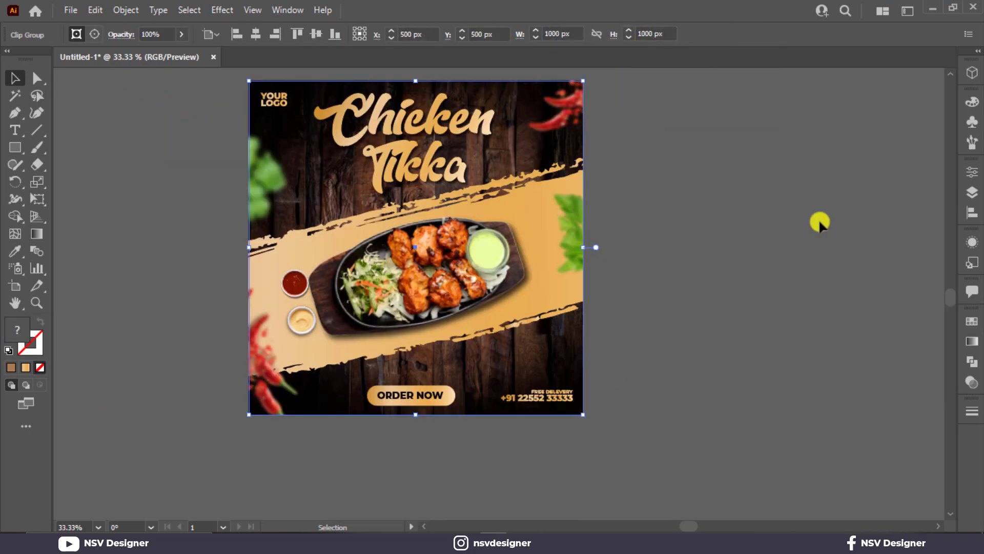
{"action": "left_click", "coordinate": [820, 221]}
{"action": "key", "text": "ctrl+0"}
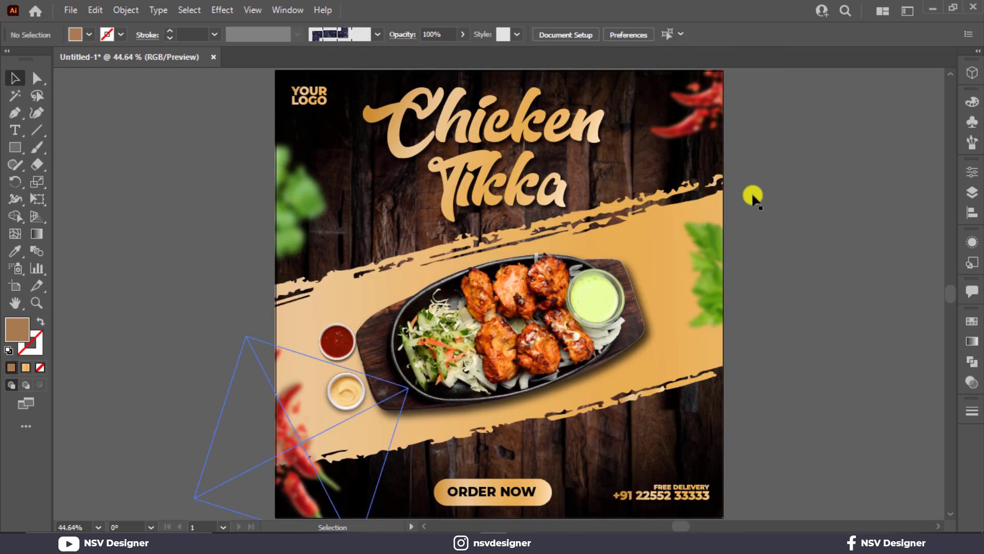
{"action": "left_click", "coordinate": [599, 542]}
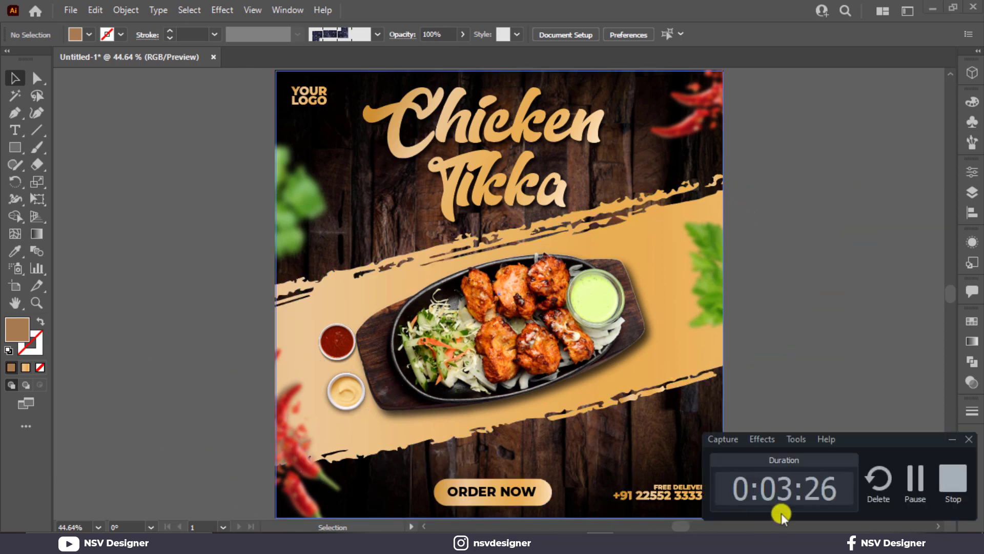
{"action": "left_click", "coordinate": [955, 481]}
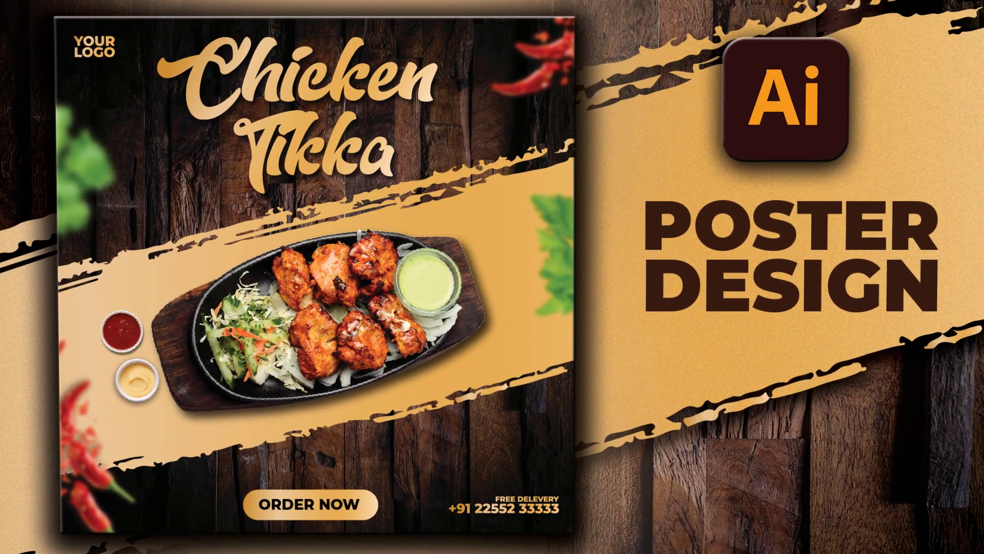